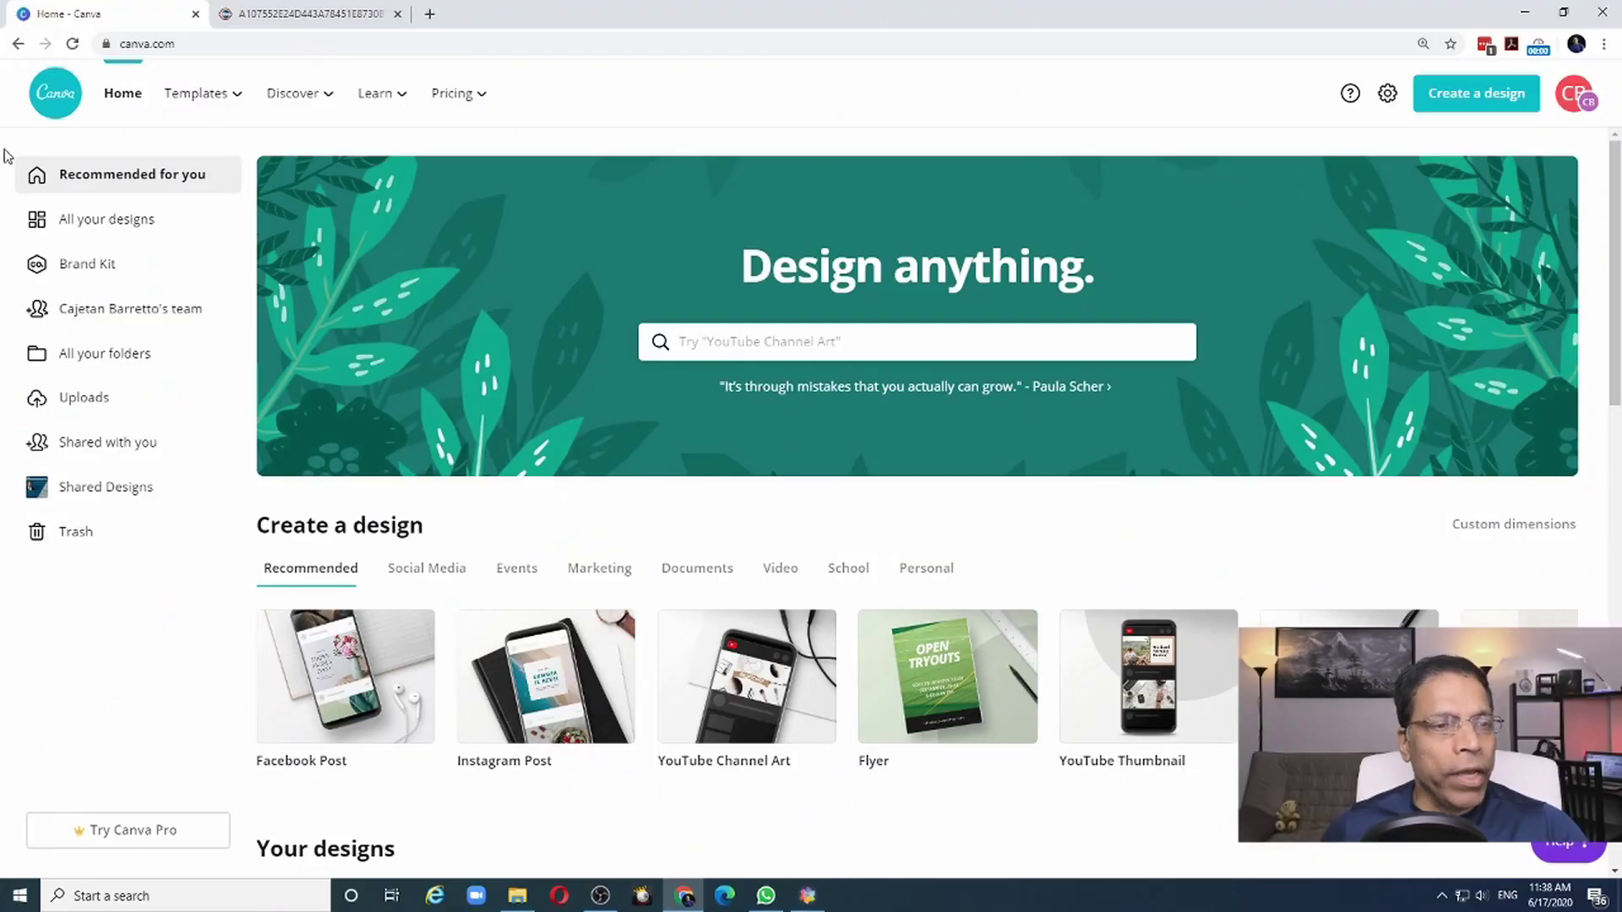
Go to the Brand Kit page from the Canva home sidebar.
left_click(94, 277)
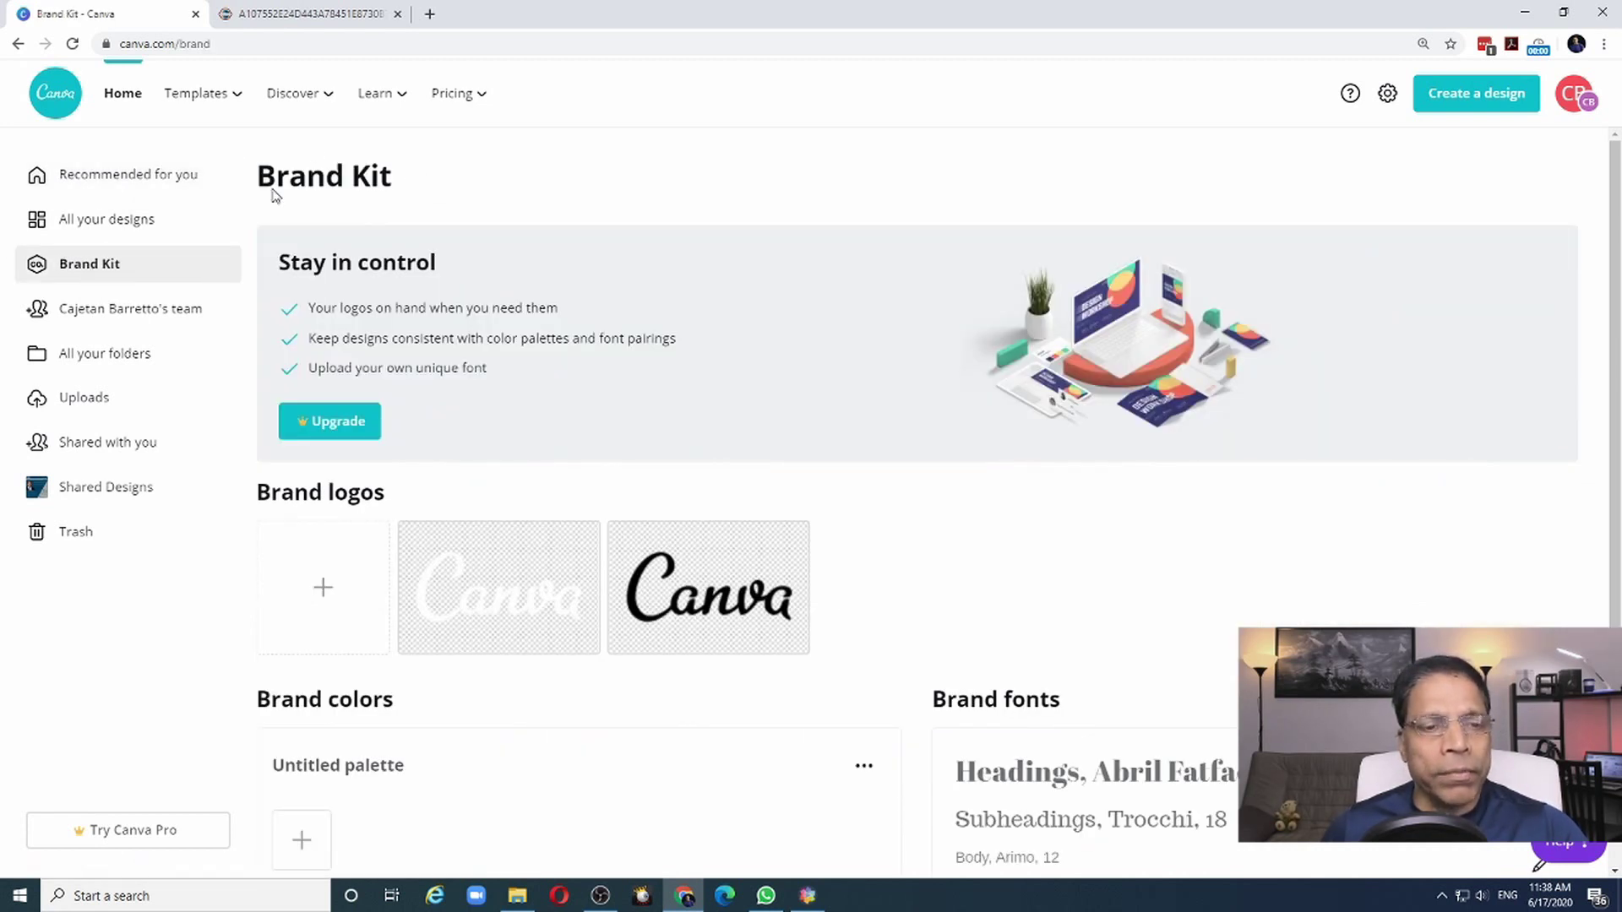
scroll(259, 312, "down", 1)
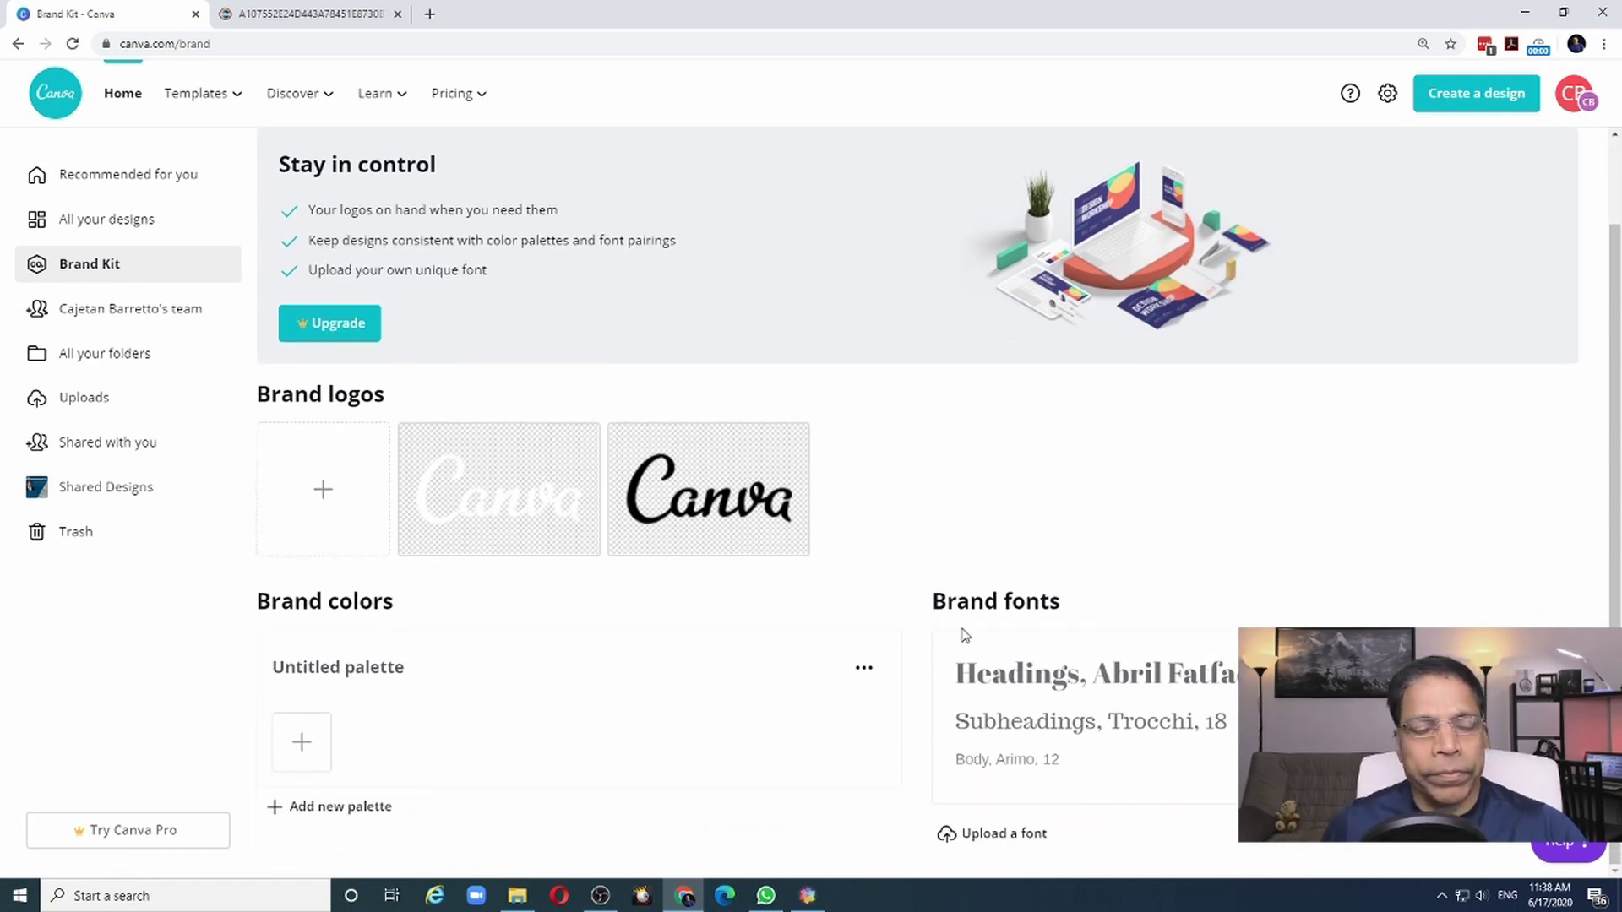
left_click(323, 495)
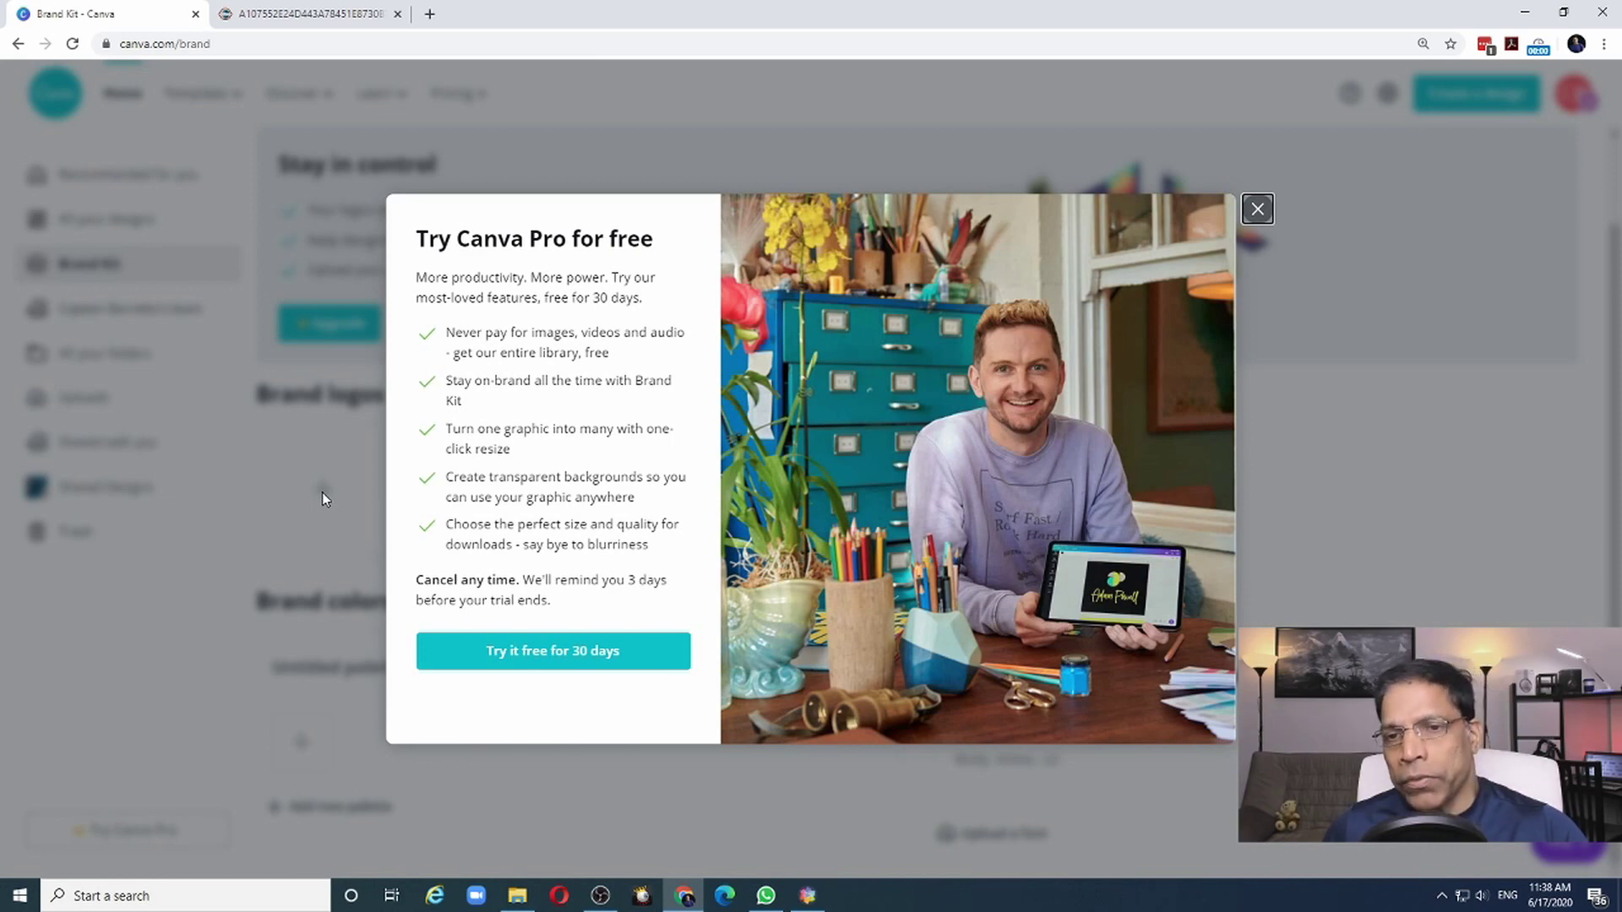
left_click(1257, 208)
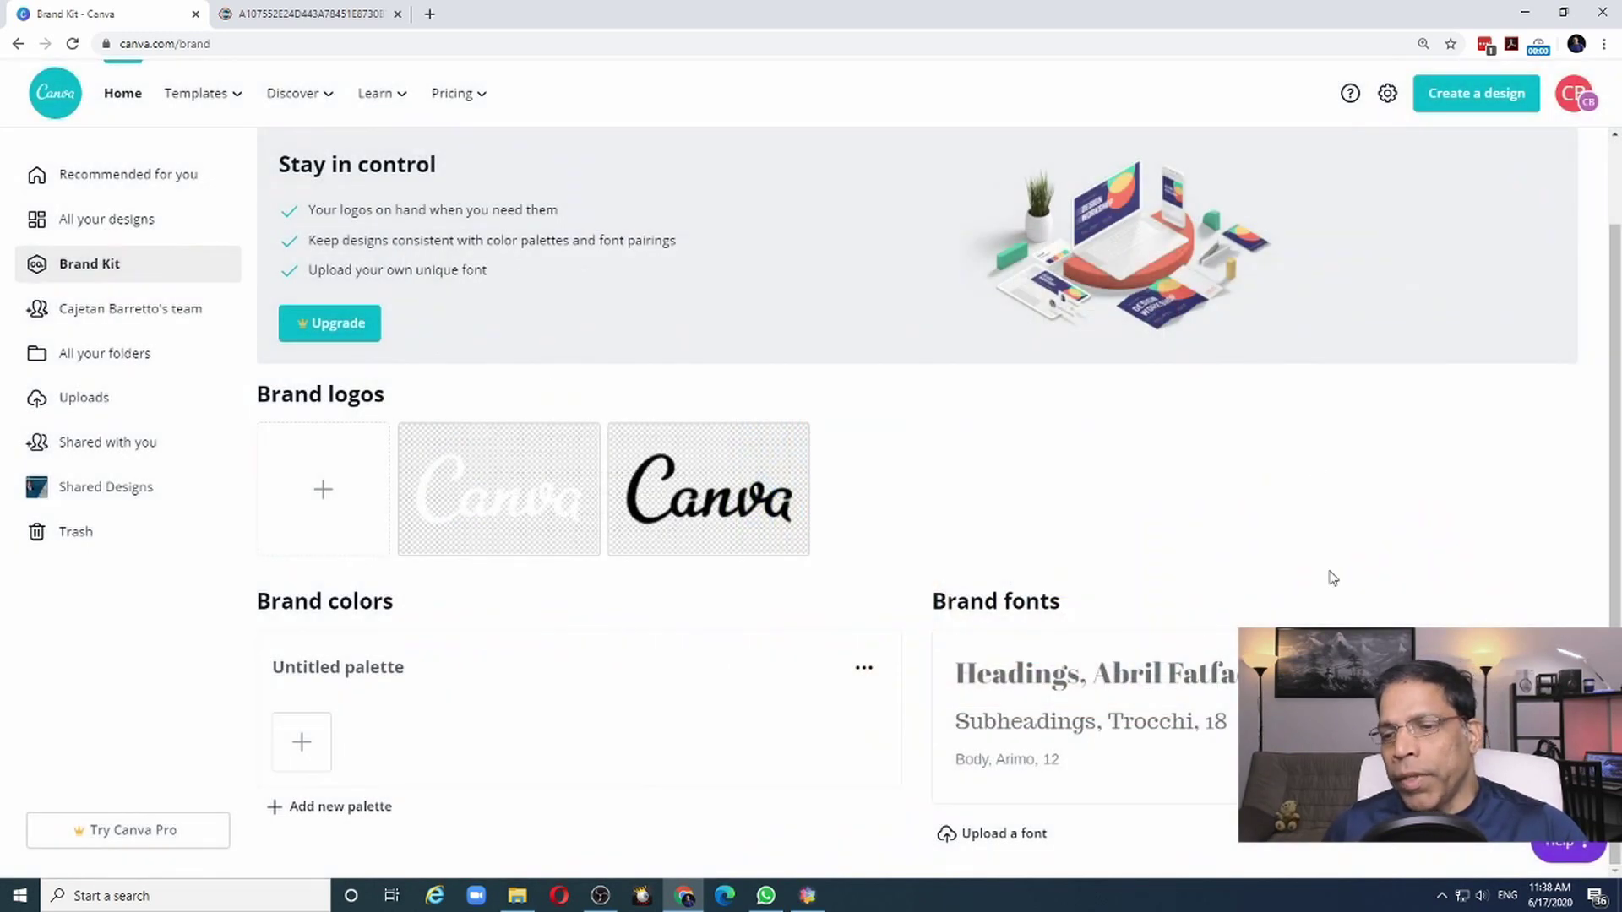
left_click(1016, 838)
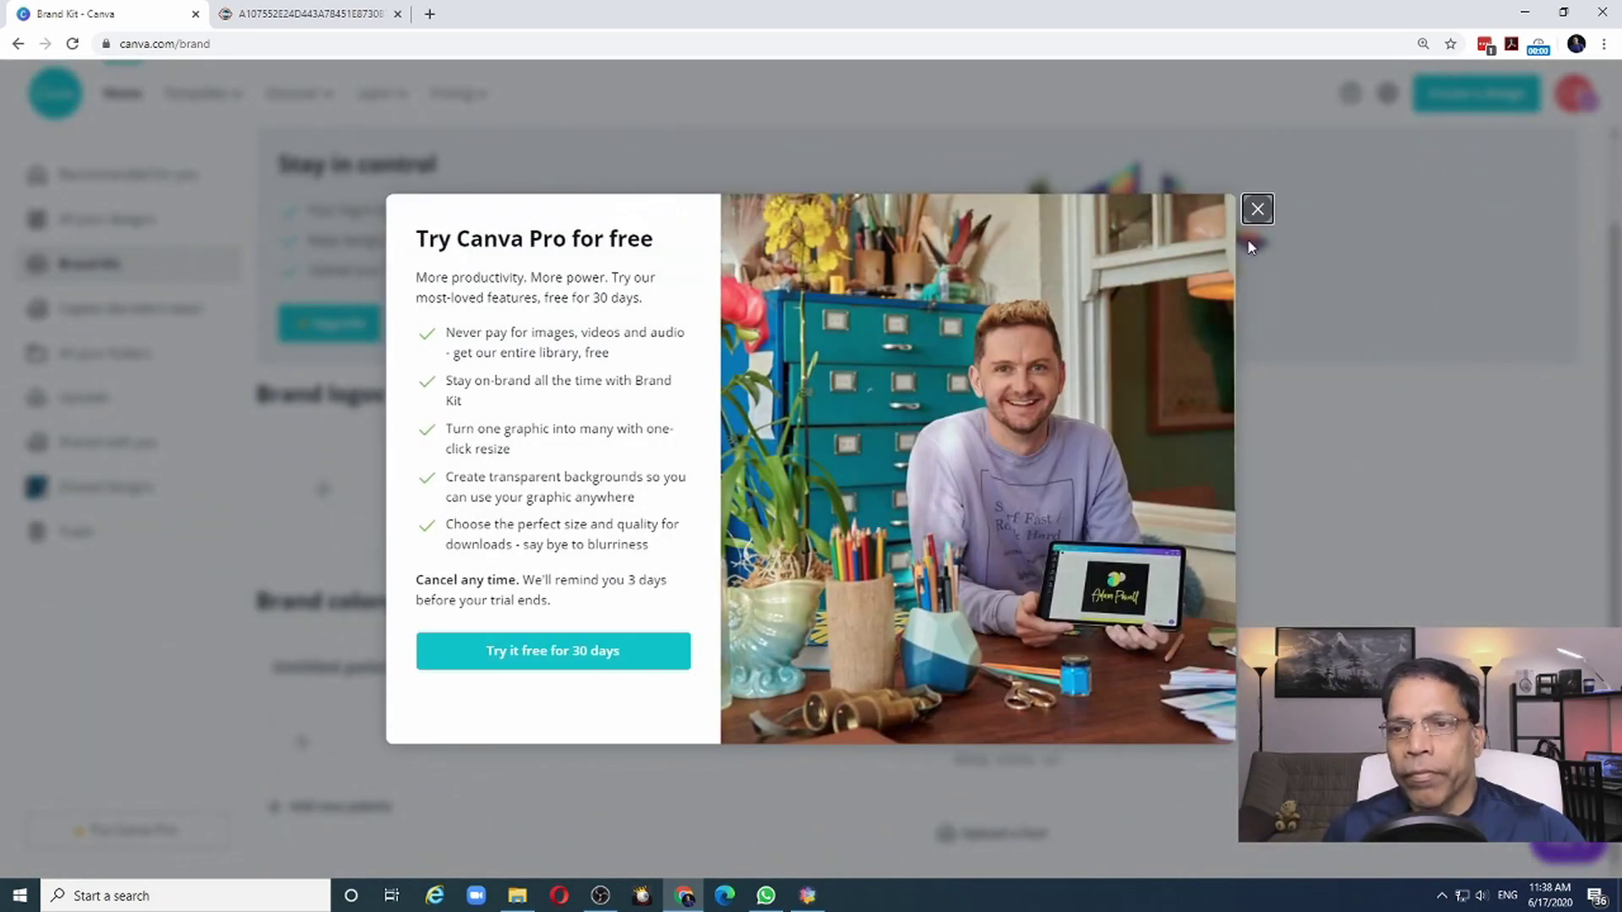
left_click(1255, 209)
left_click(1330, 673)
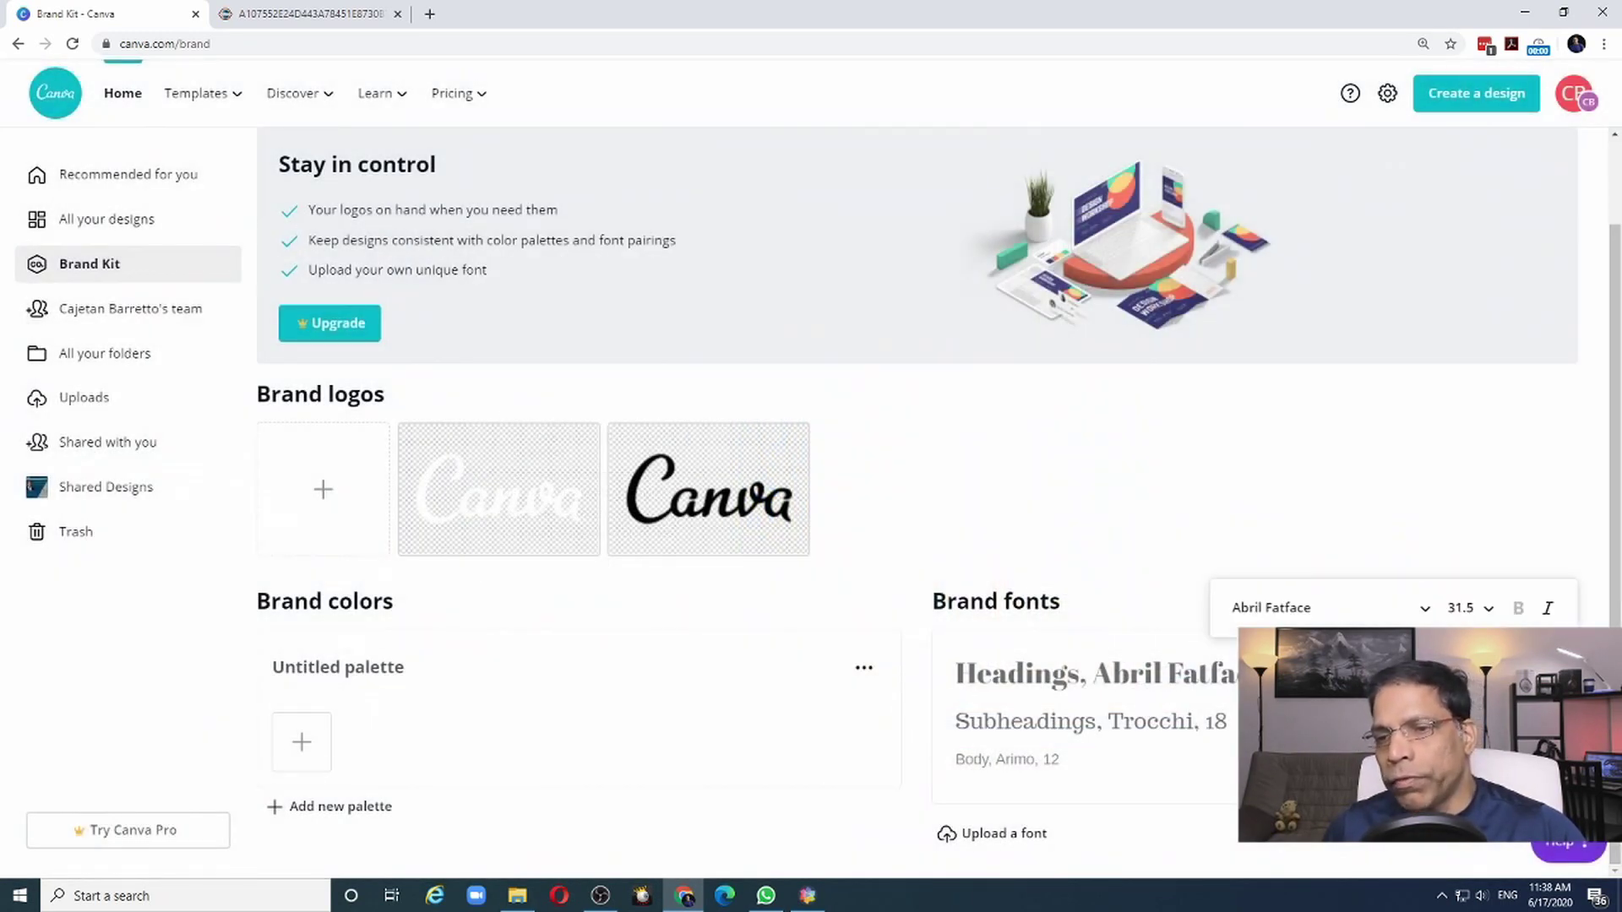
left_click(1337, 611)
left_click(1193, 282)
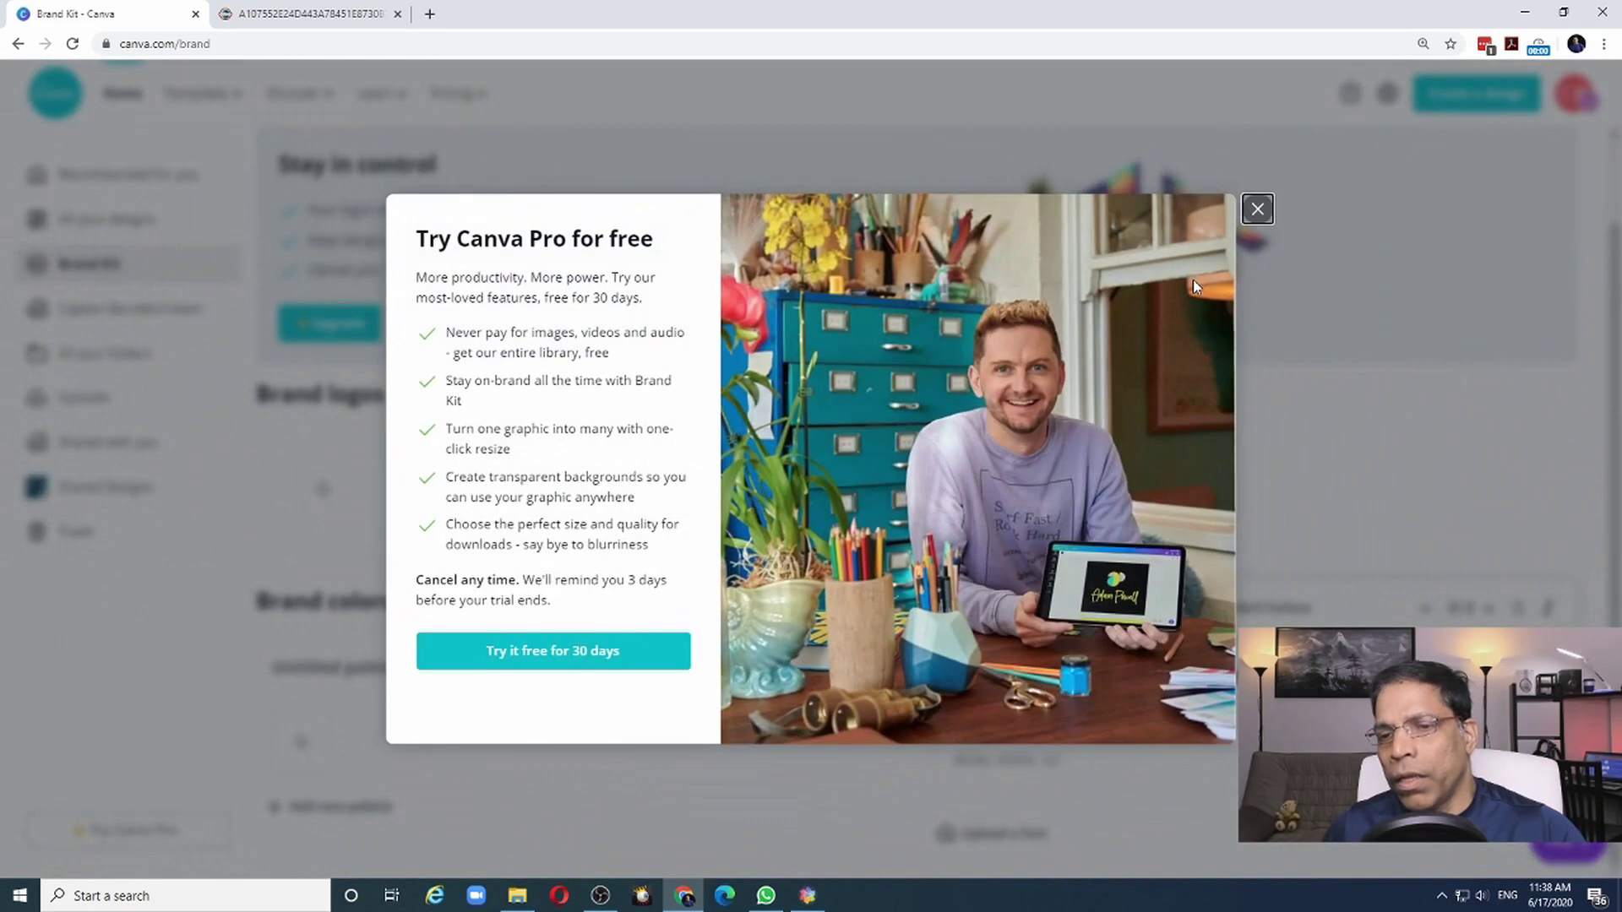
left_click(1258, 212)
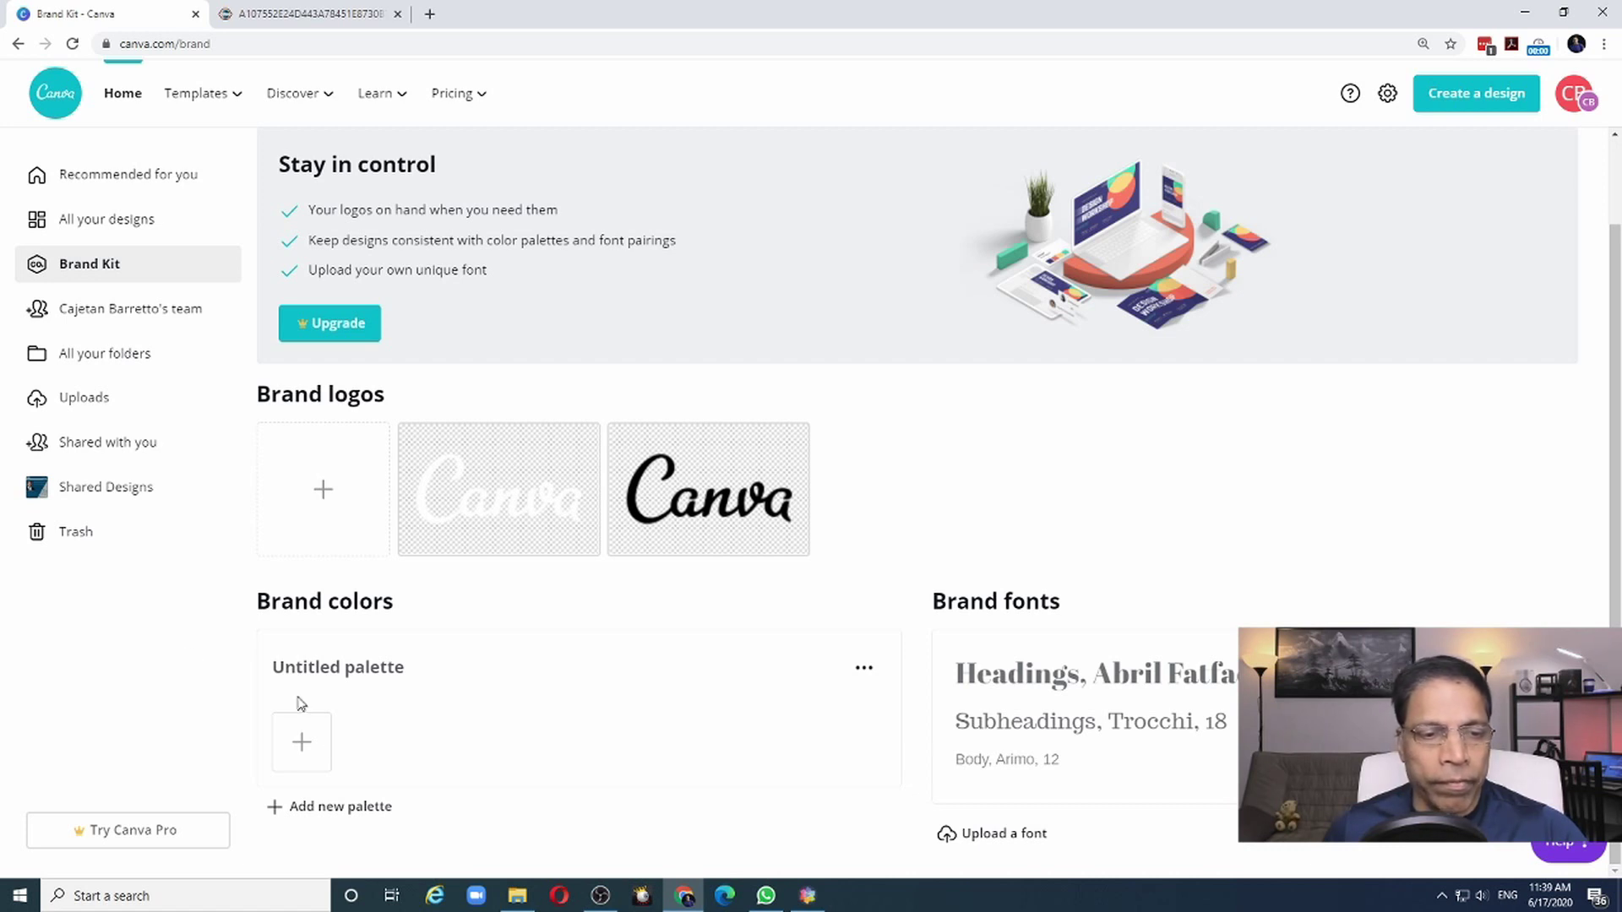
Add a first colour to the Untitled palette, then switch to the Toastmasters colour PDF.
left_click(304, 755)
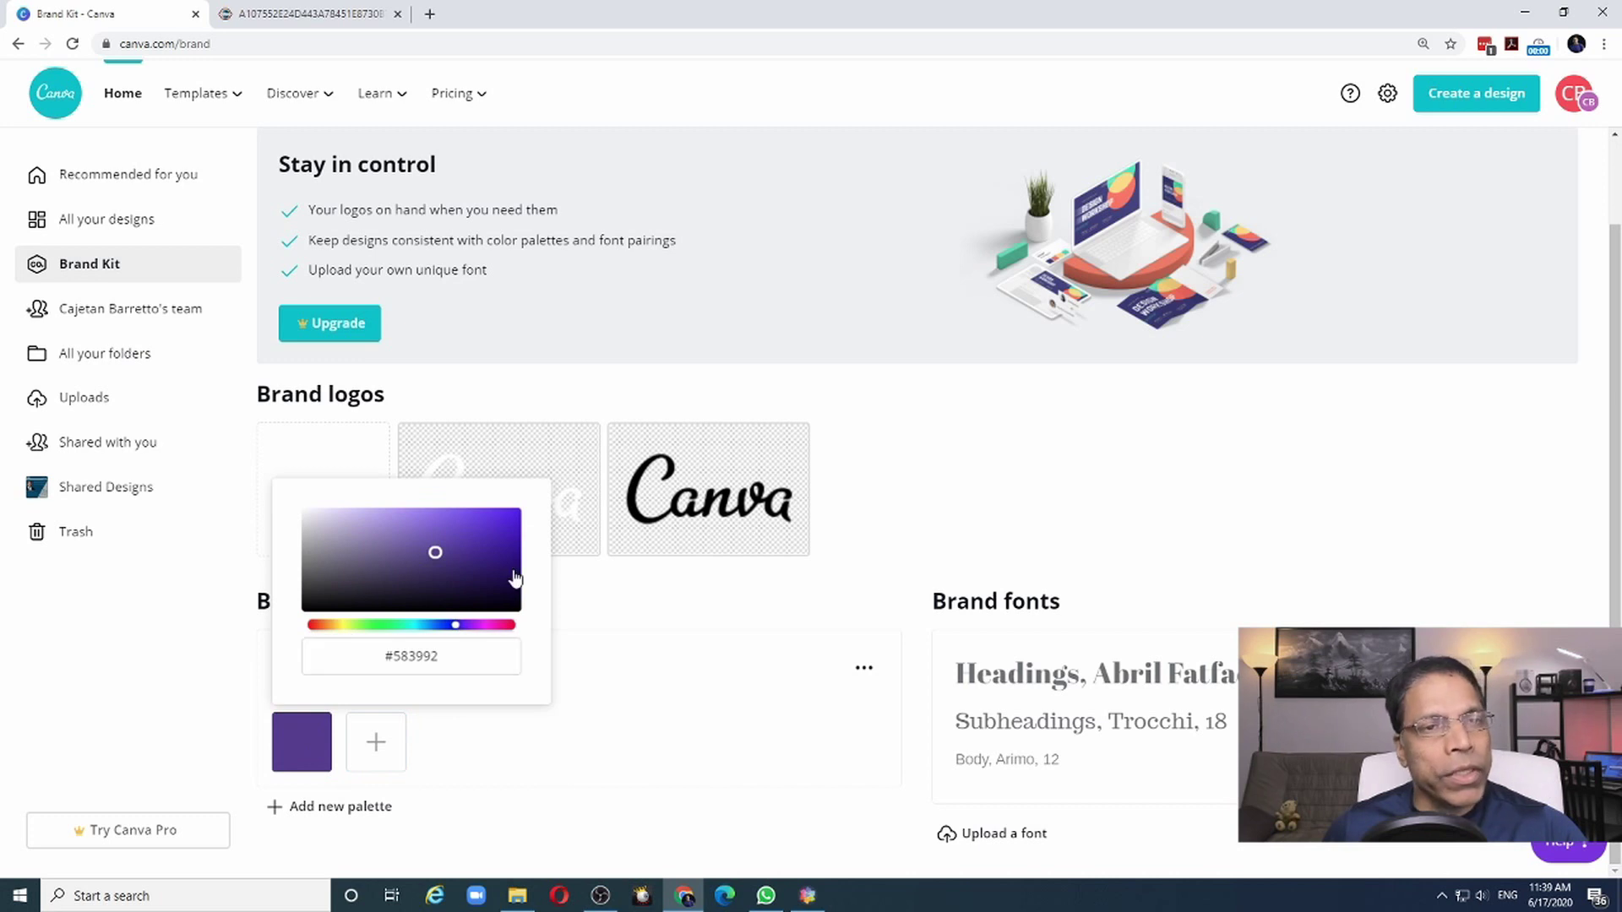
left_click(3, 577)
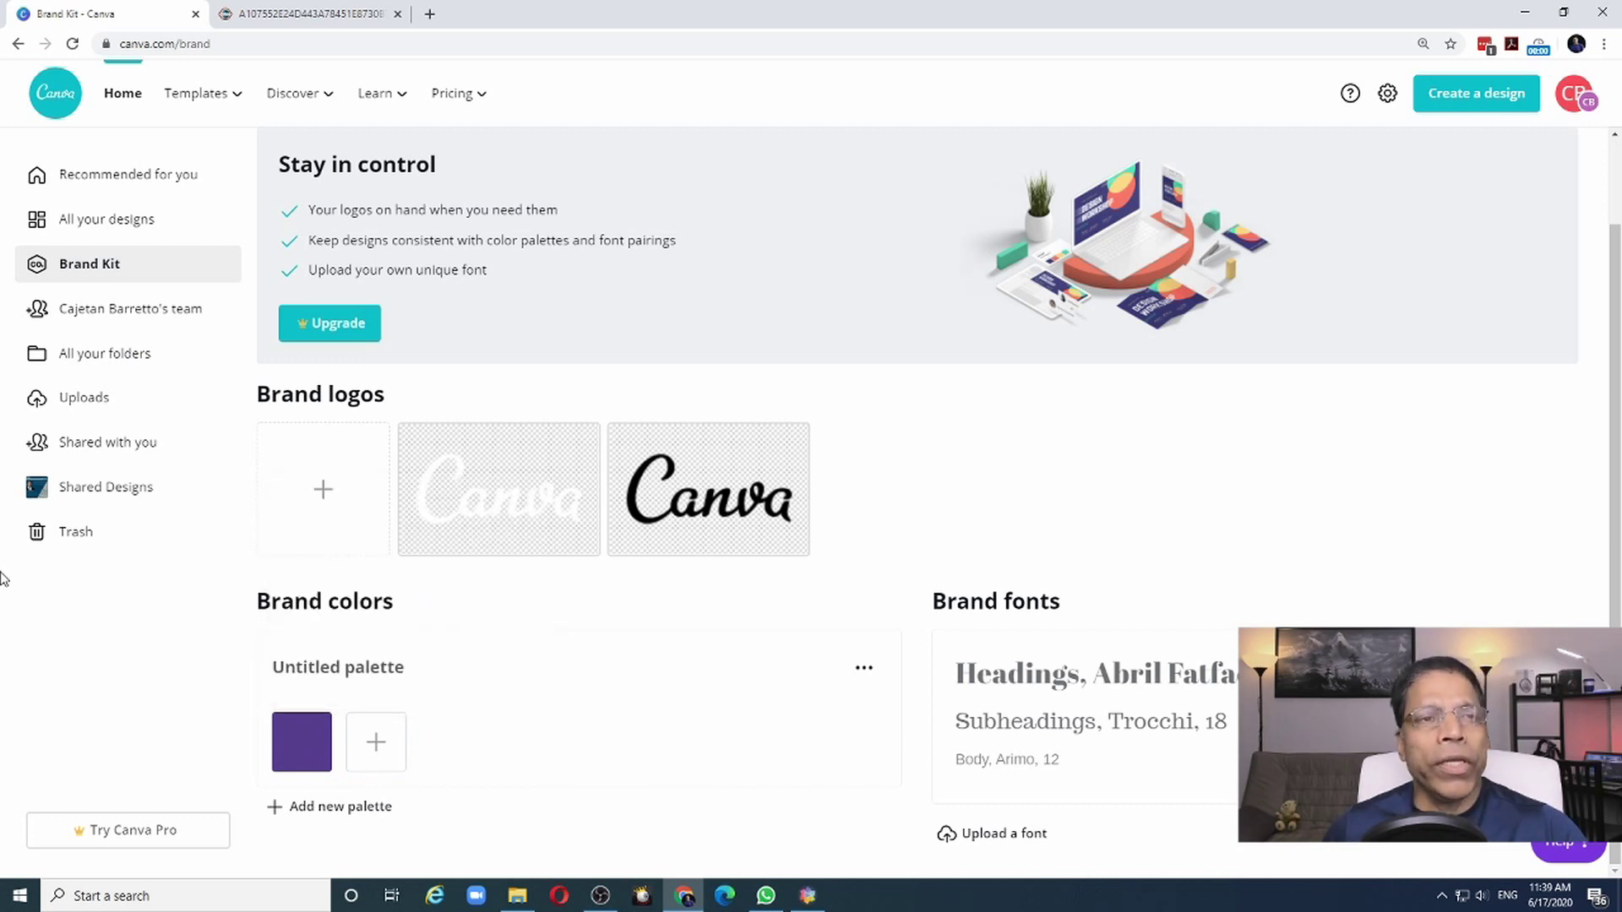
left_click(316, 15)
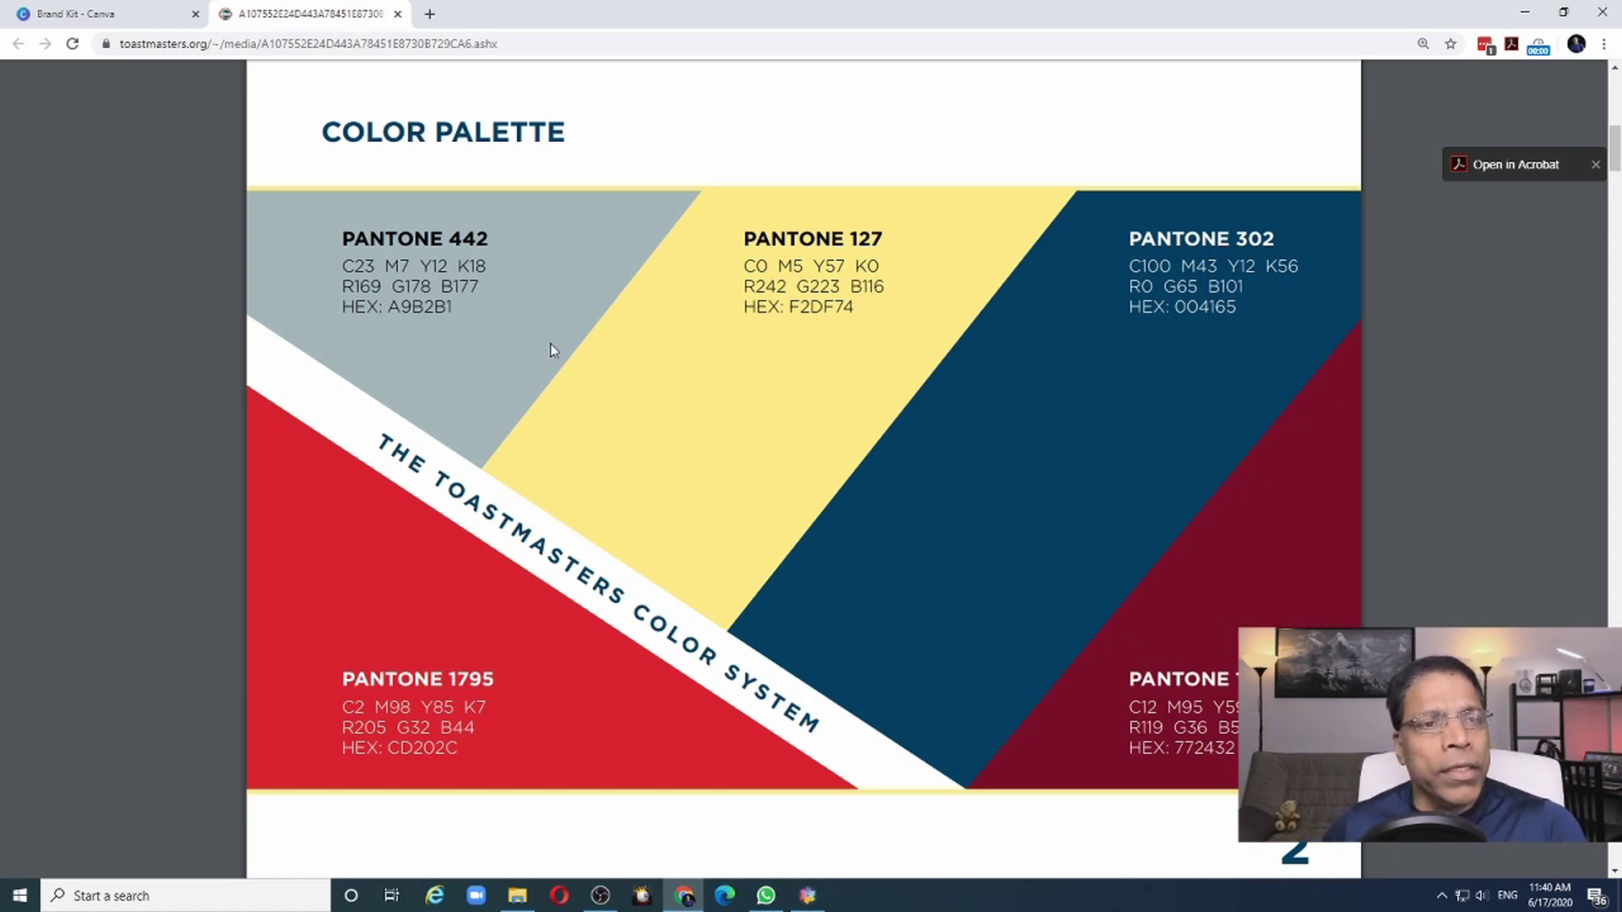
mouse_move(811, 80)
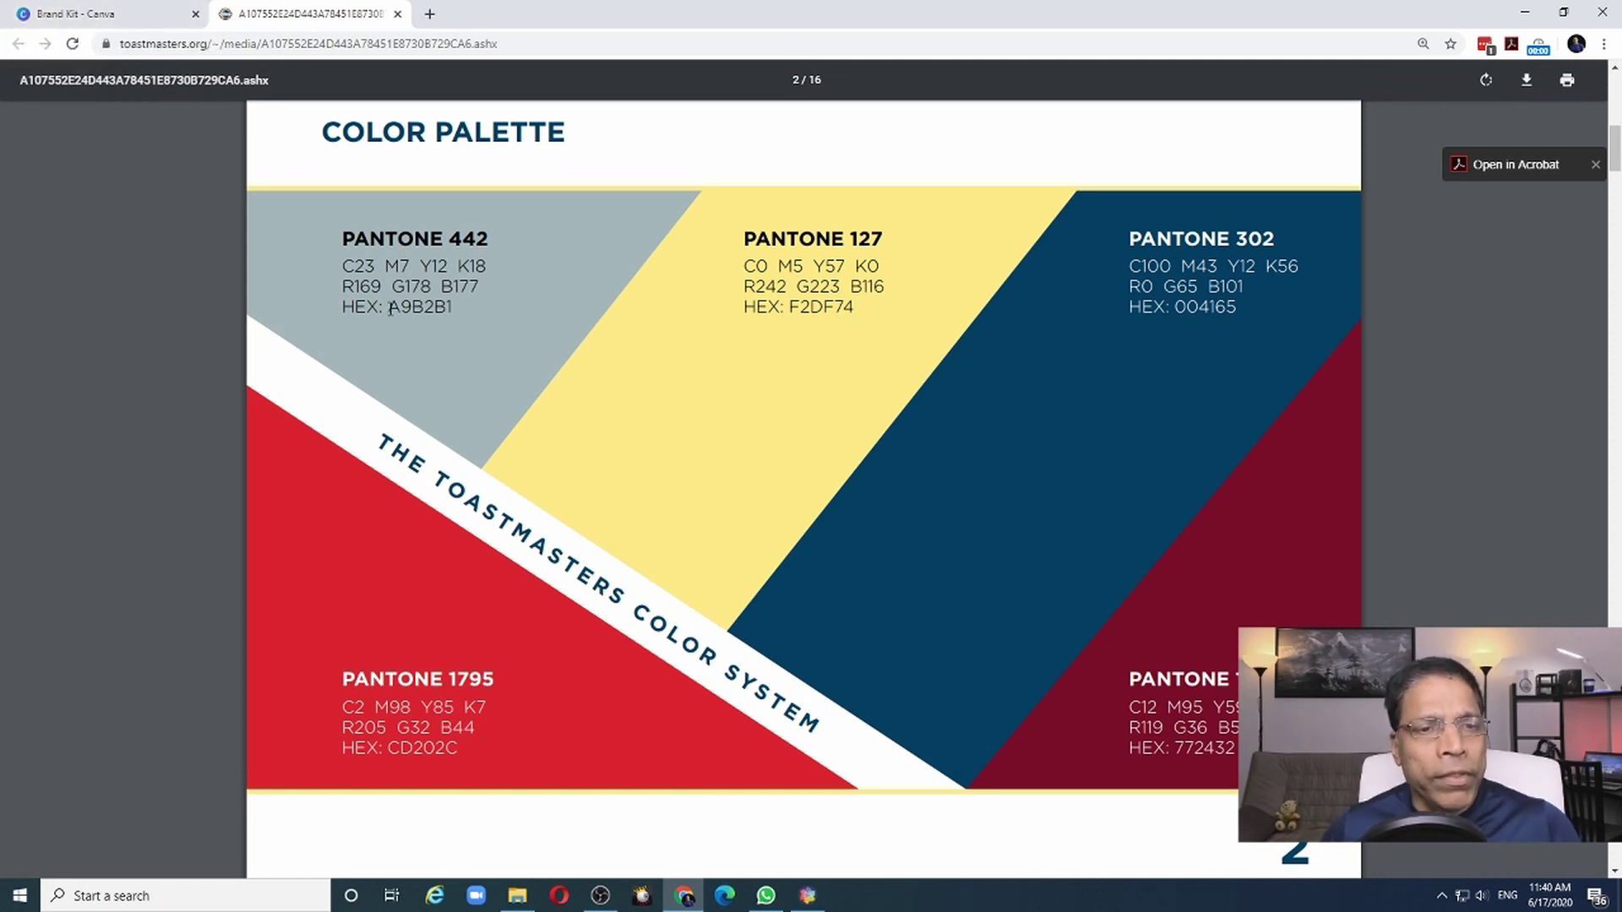
Change the first palette colour from purple #583992 to grey A9B2B1, copied from the PDF.
left_click_drag(419, 313, 447, 307)
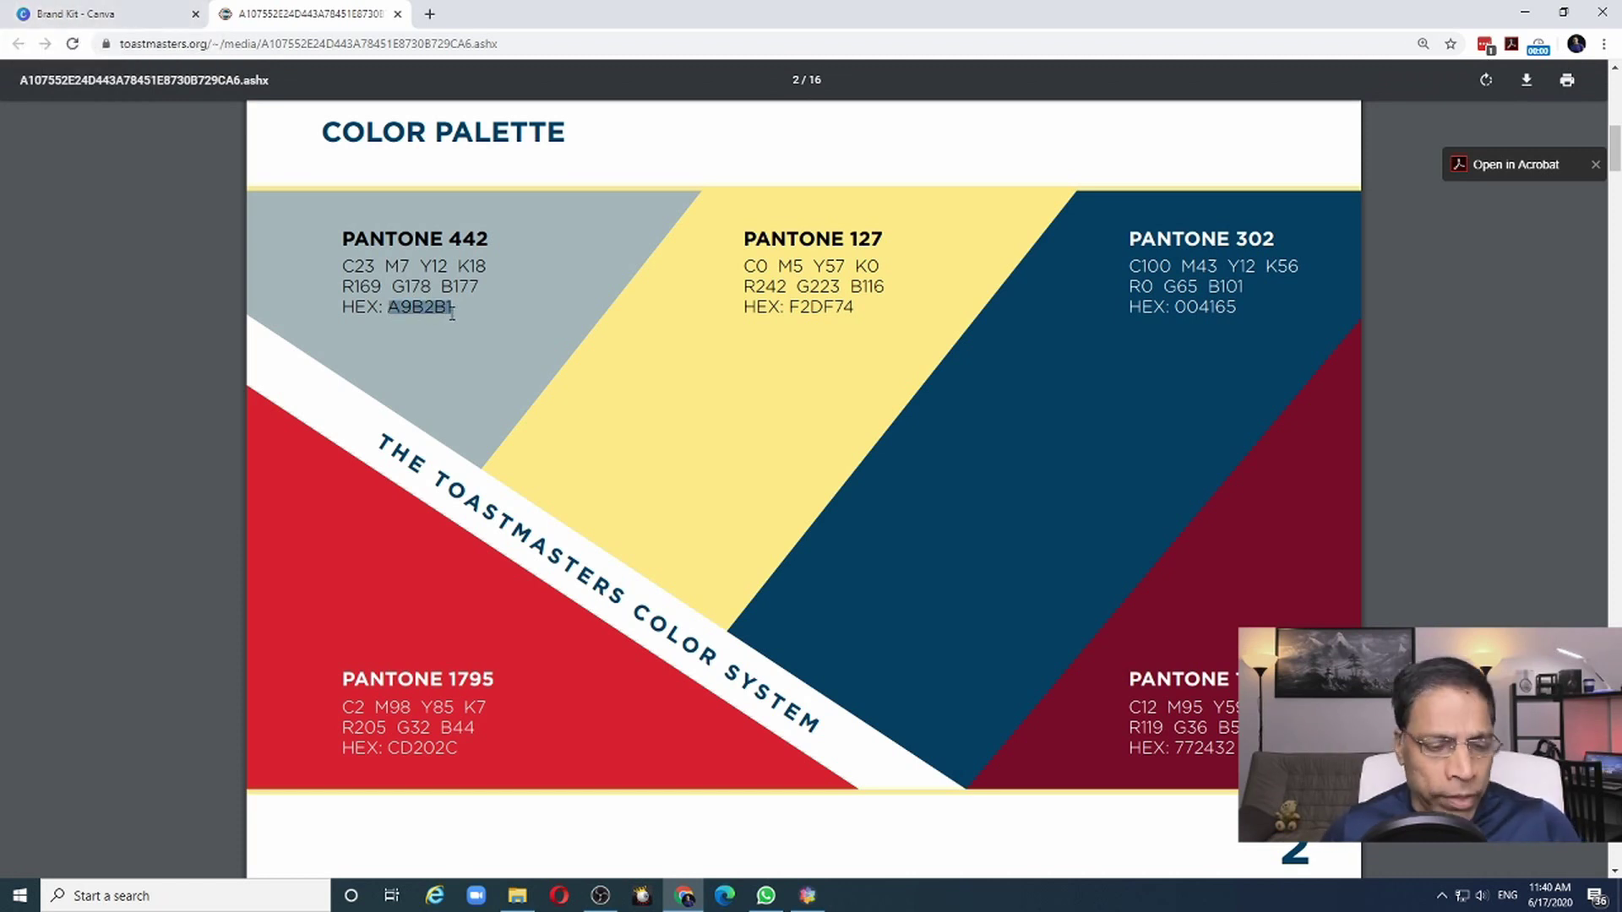
left_click(100, 15)
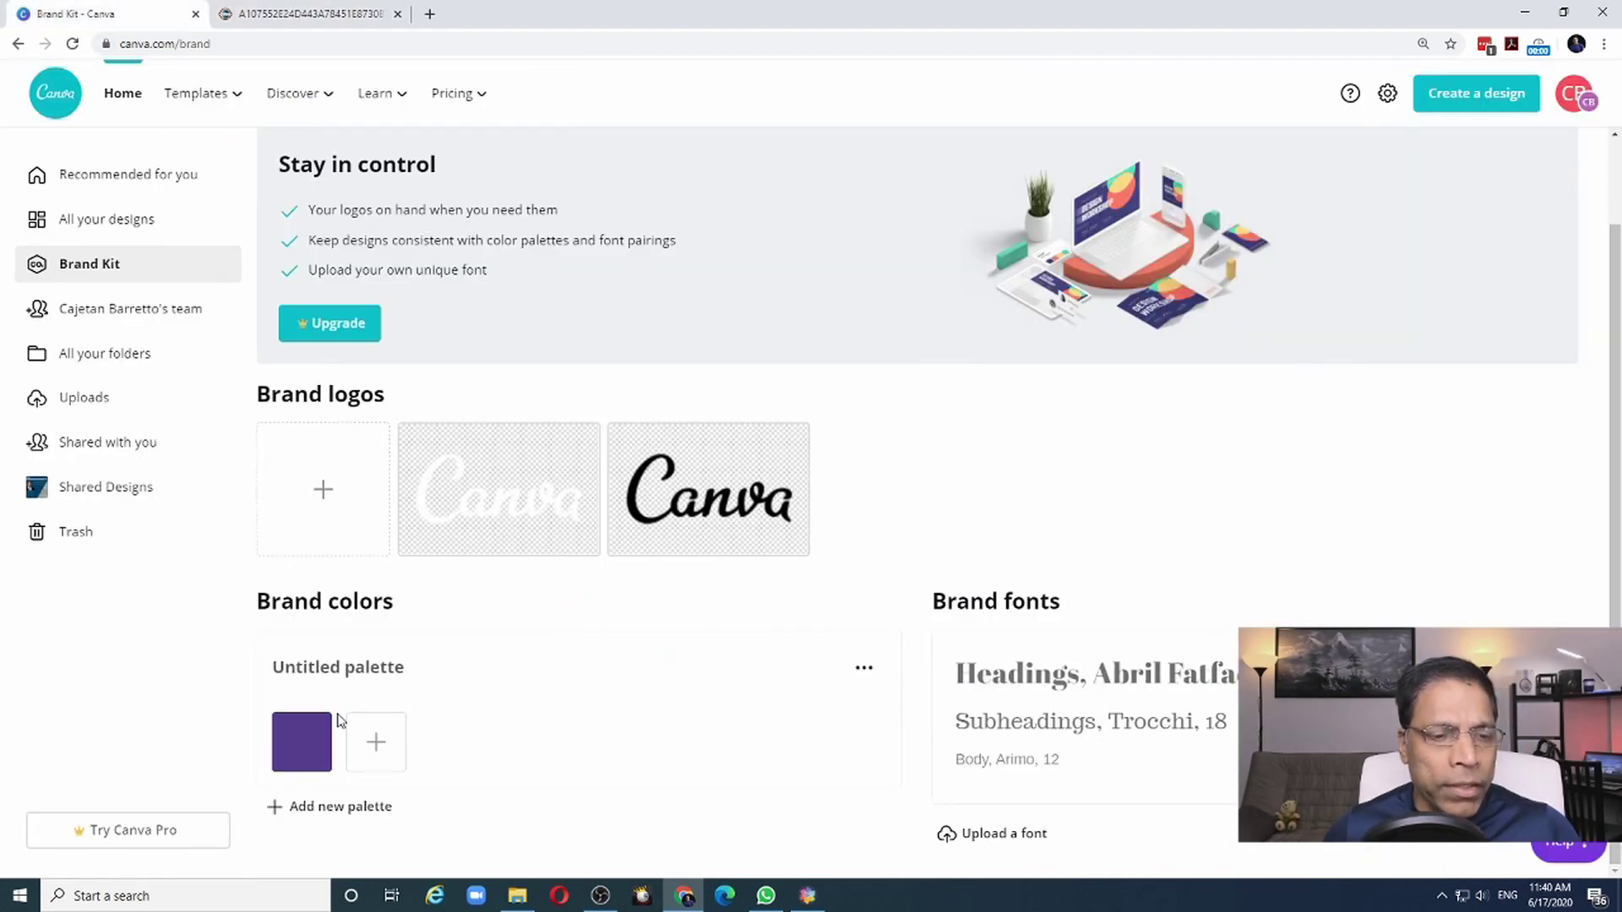
left_click(317, 745)
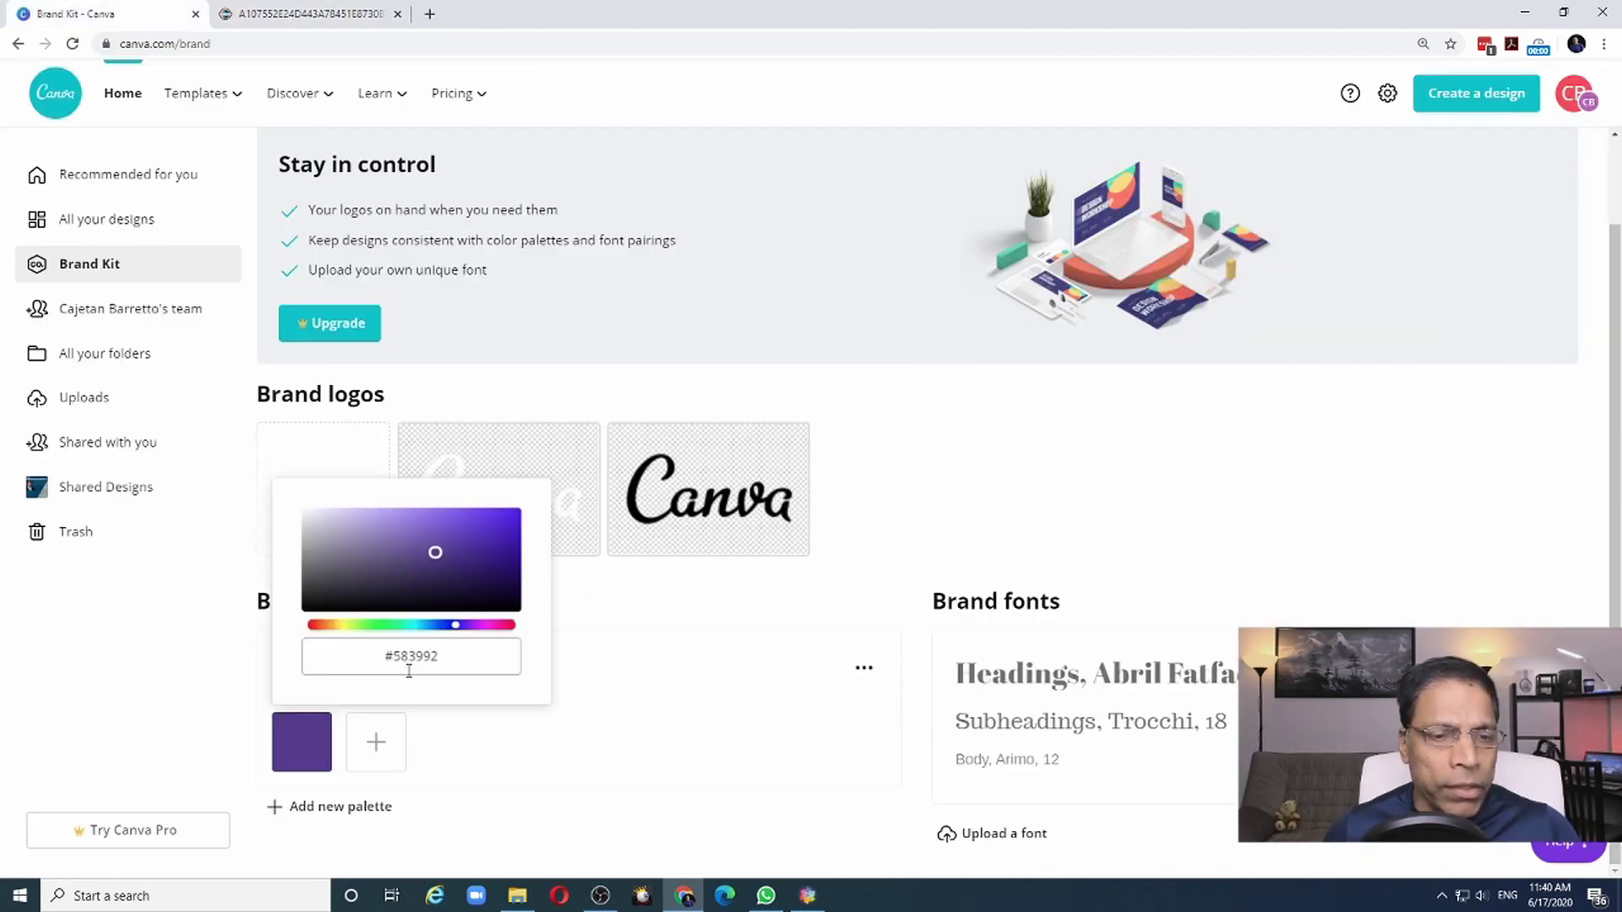
left_click_drag(392, 657, 446, 652)
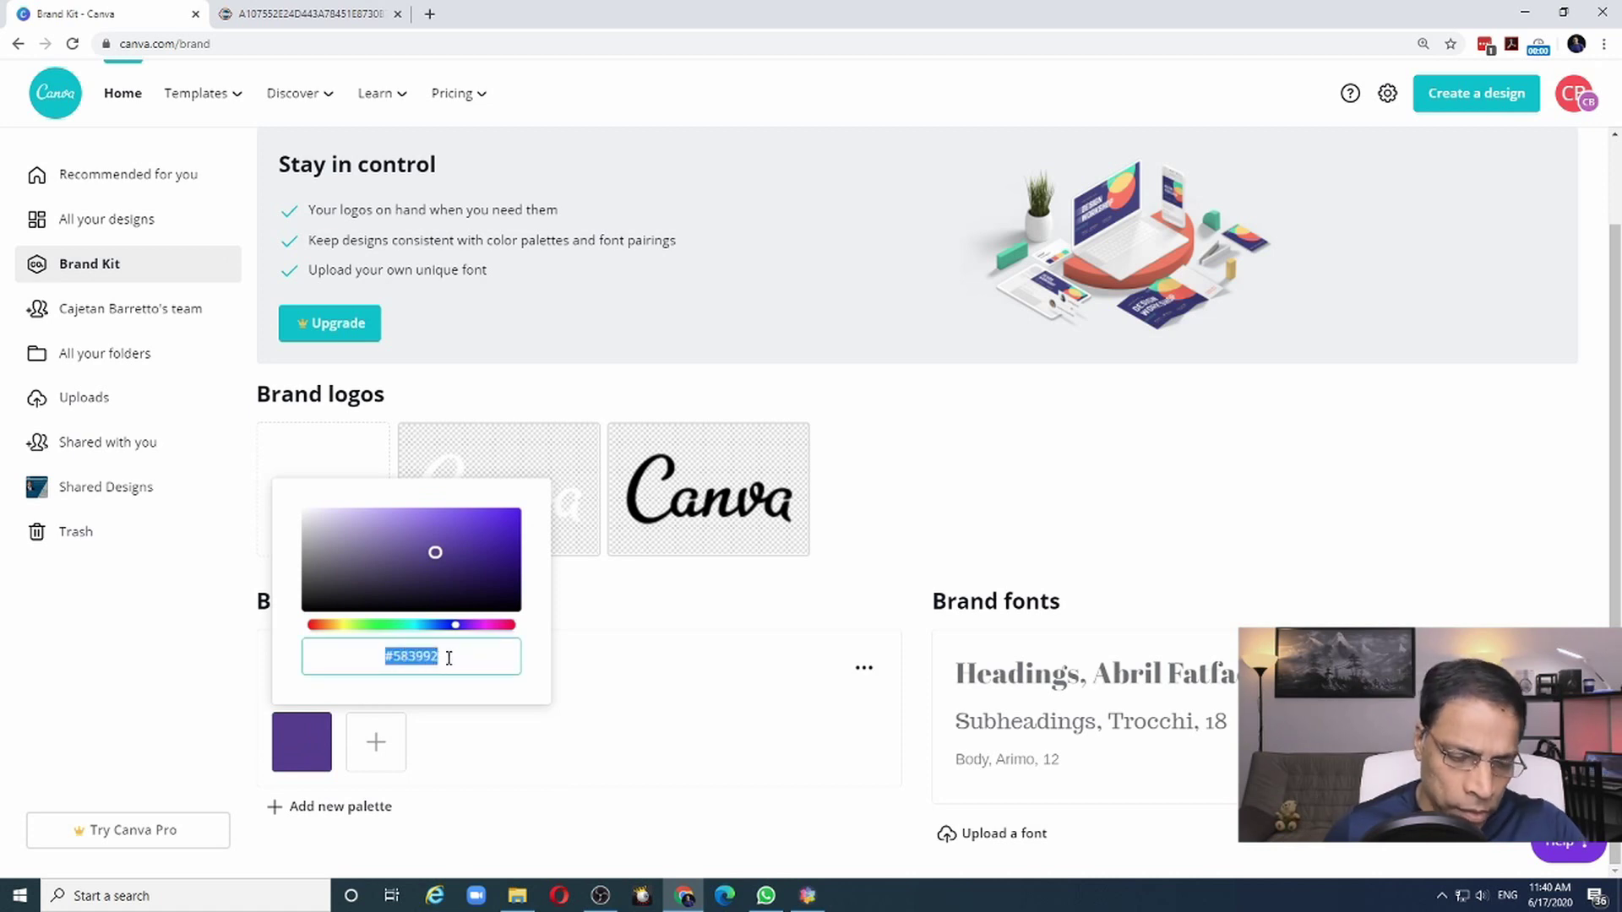
type("#A9B2B1")
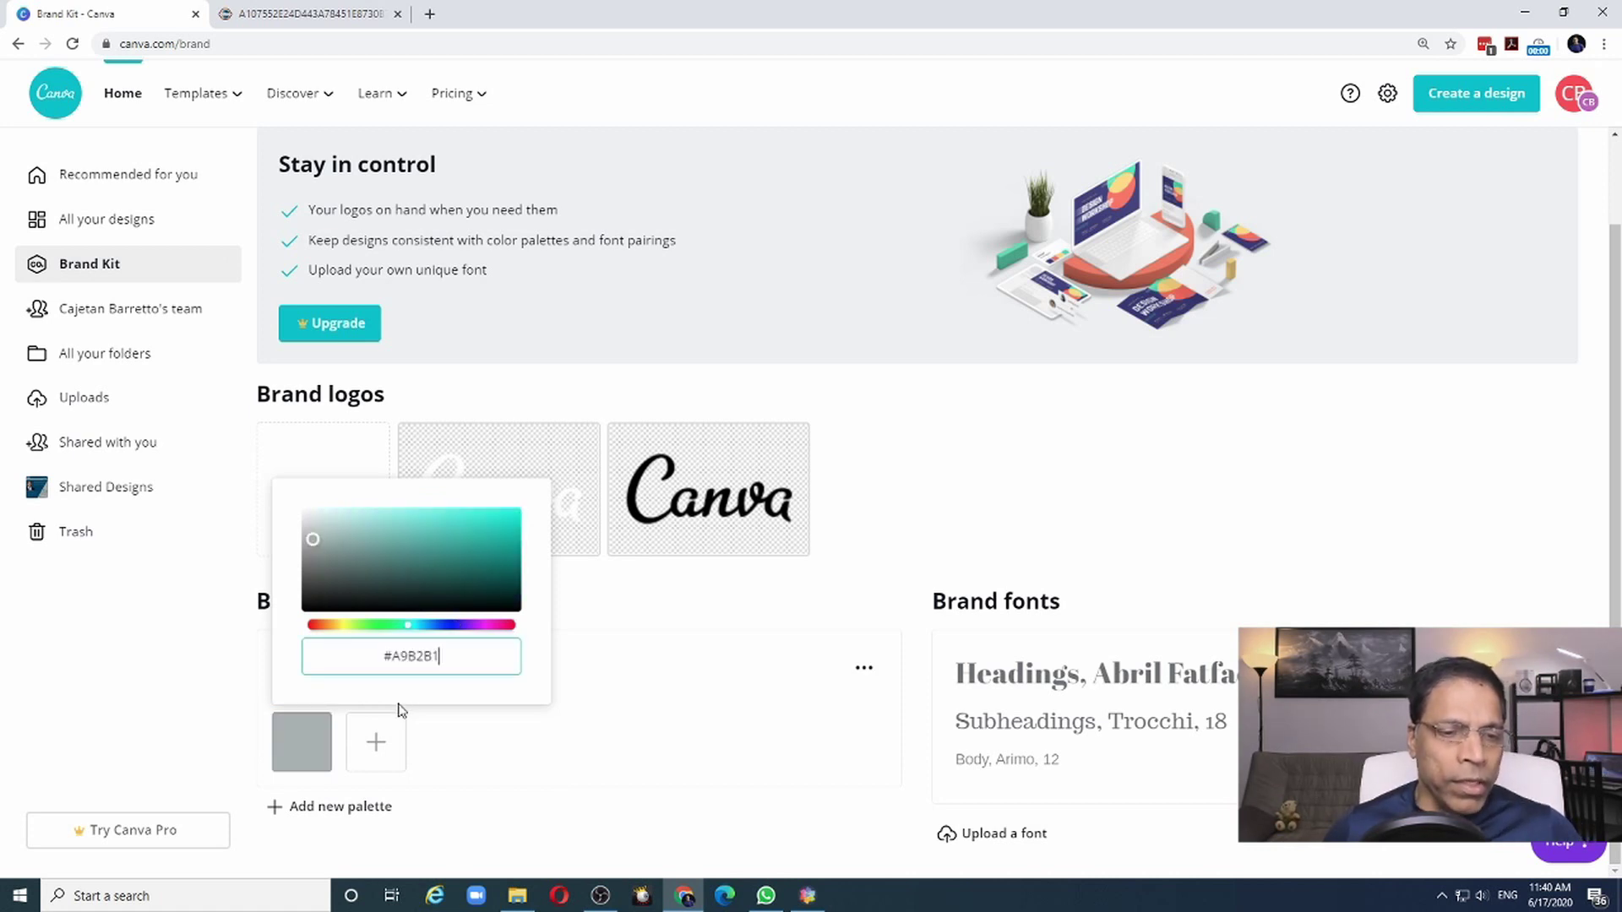
Add a second palette colour set to dark blue 004165, copied from the PDF.
left_click(379, 753)
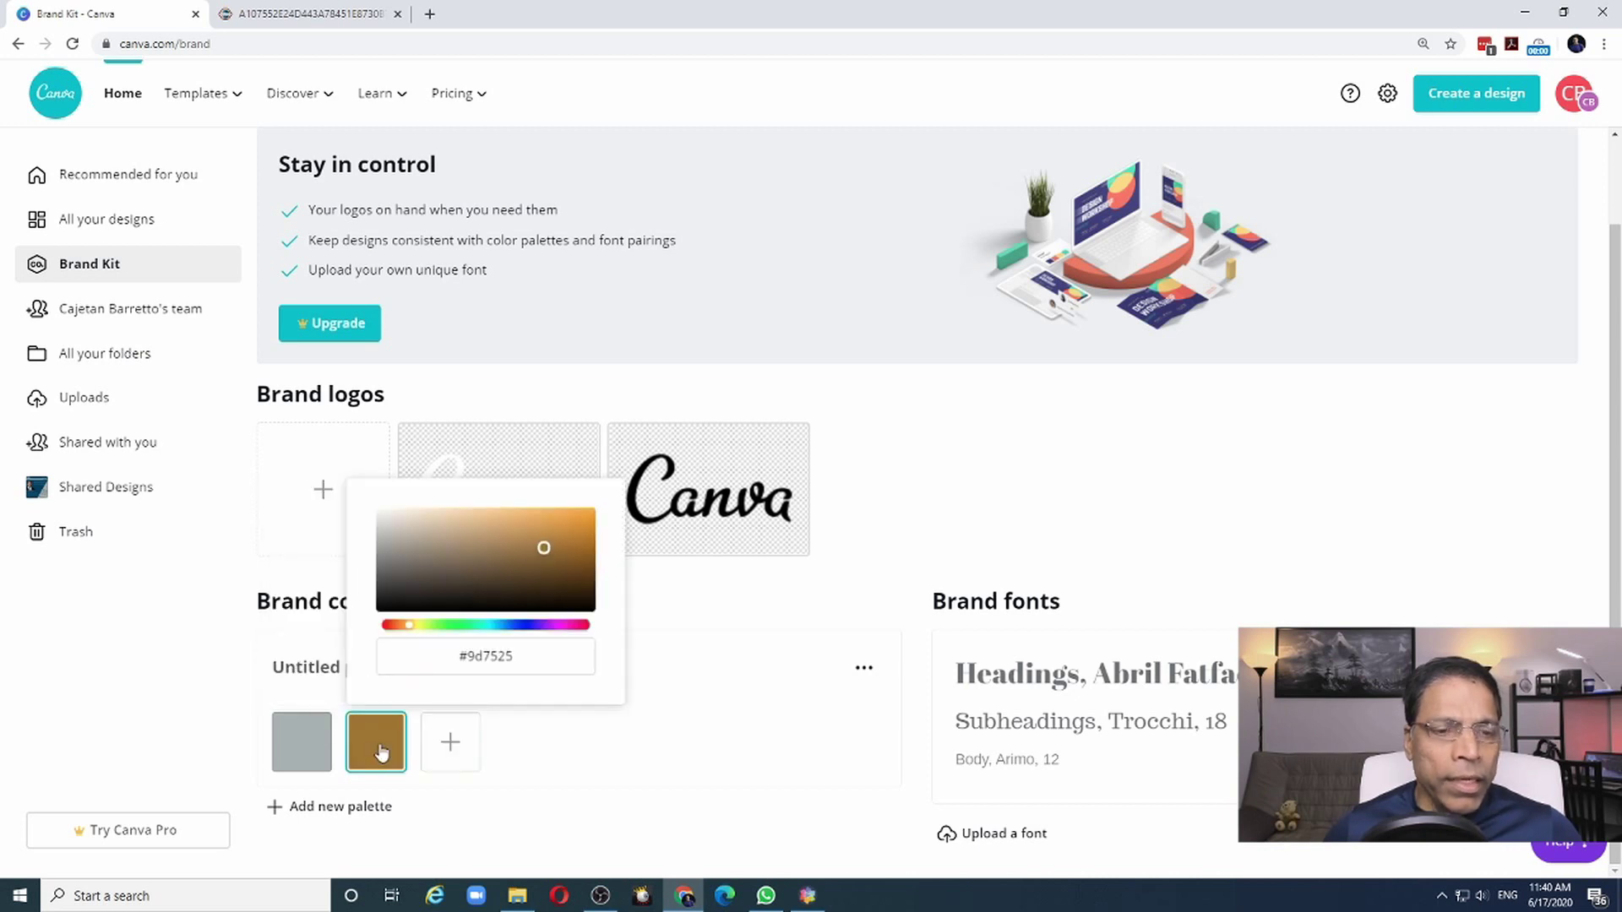
left_click(300, 13)
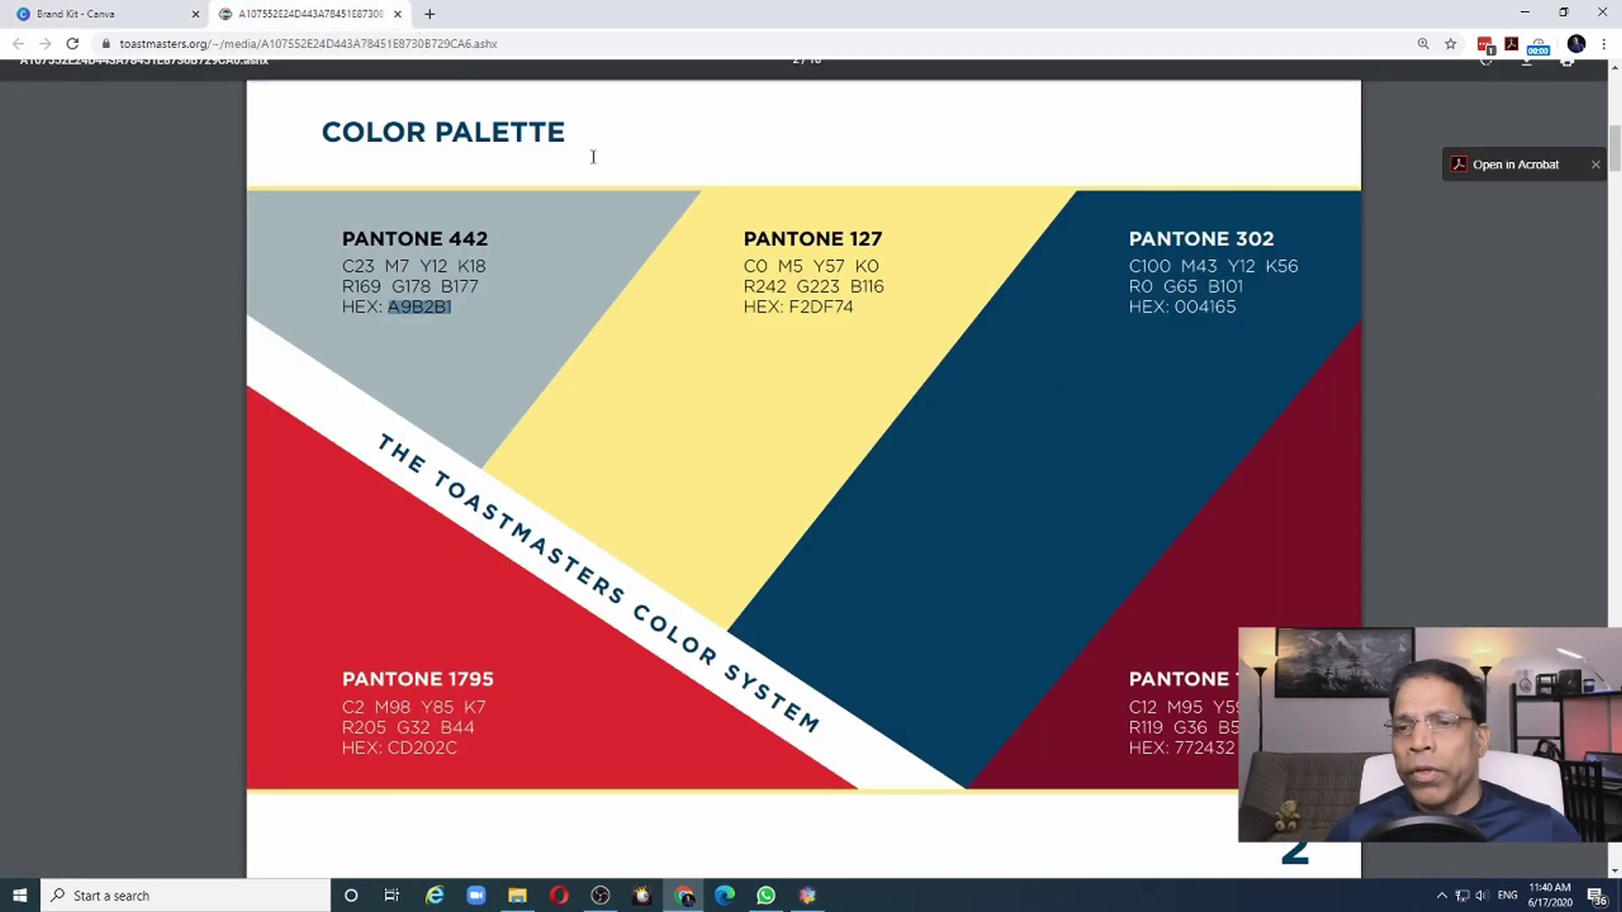
left_click_drag(1174, 307, 1217, 306)
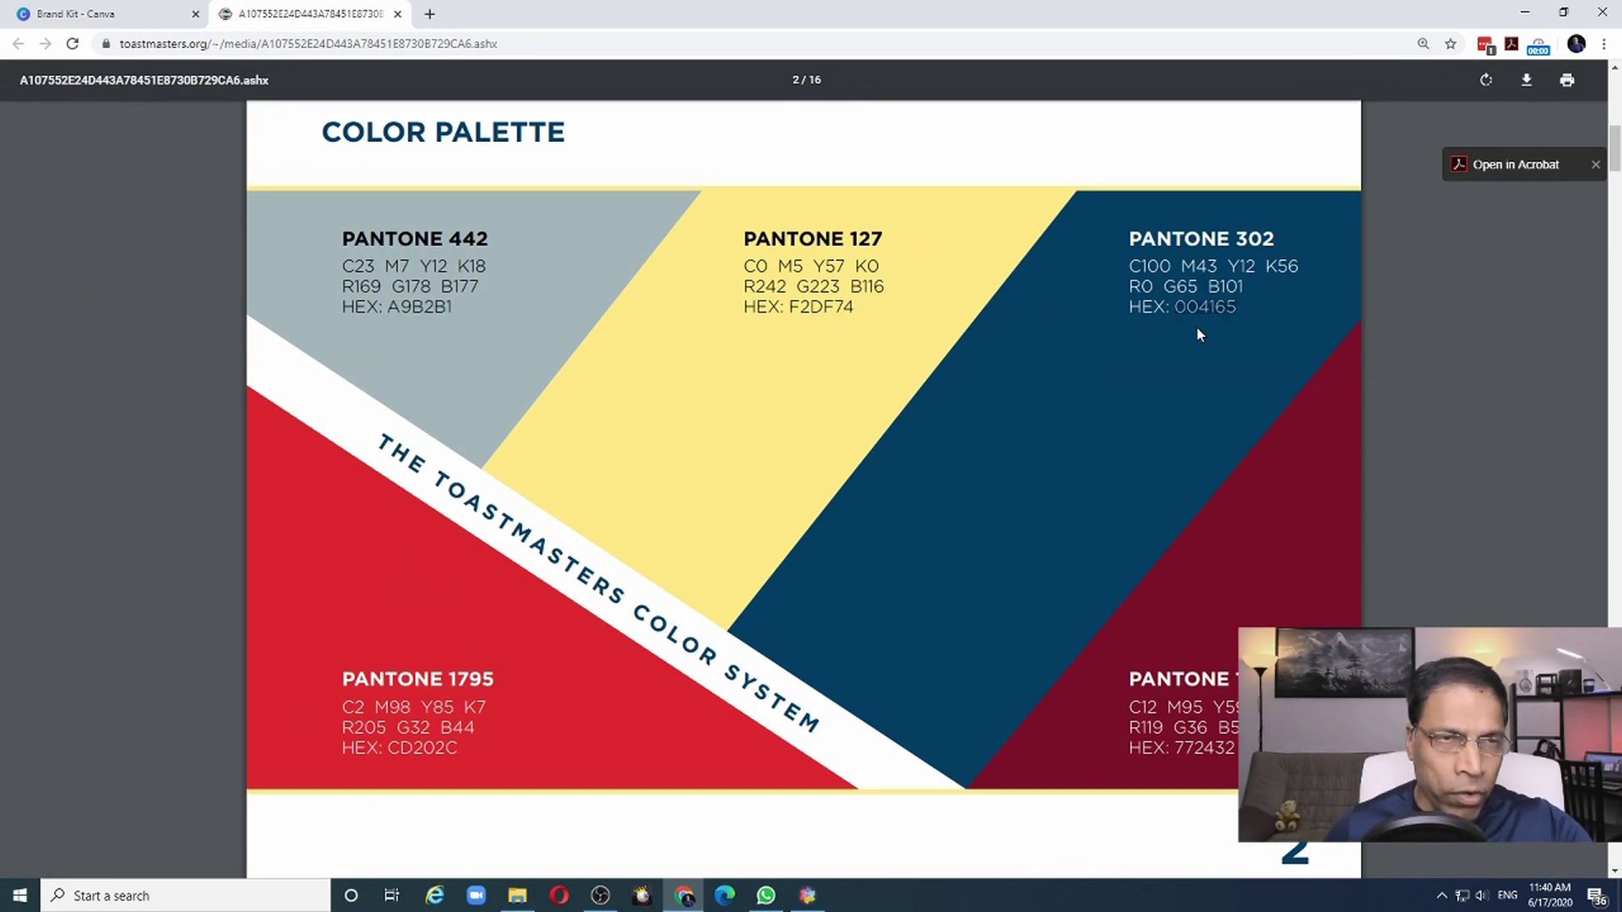
left_click(111, 16)
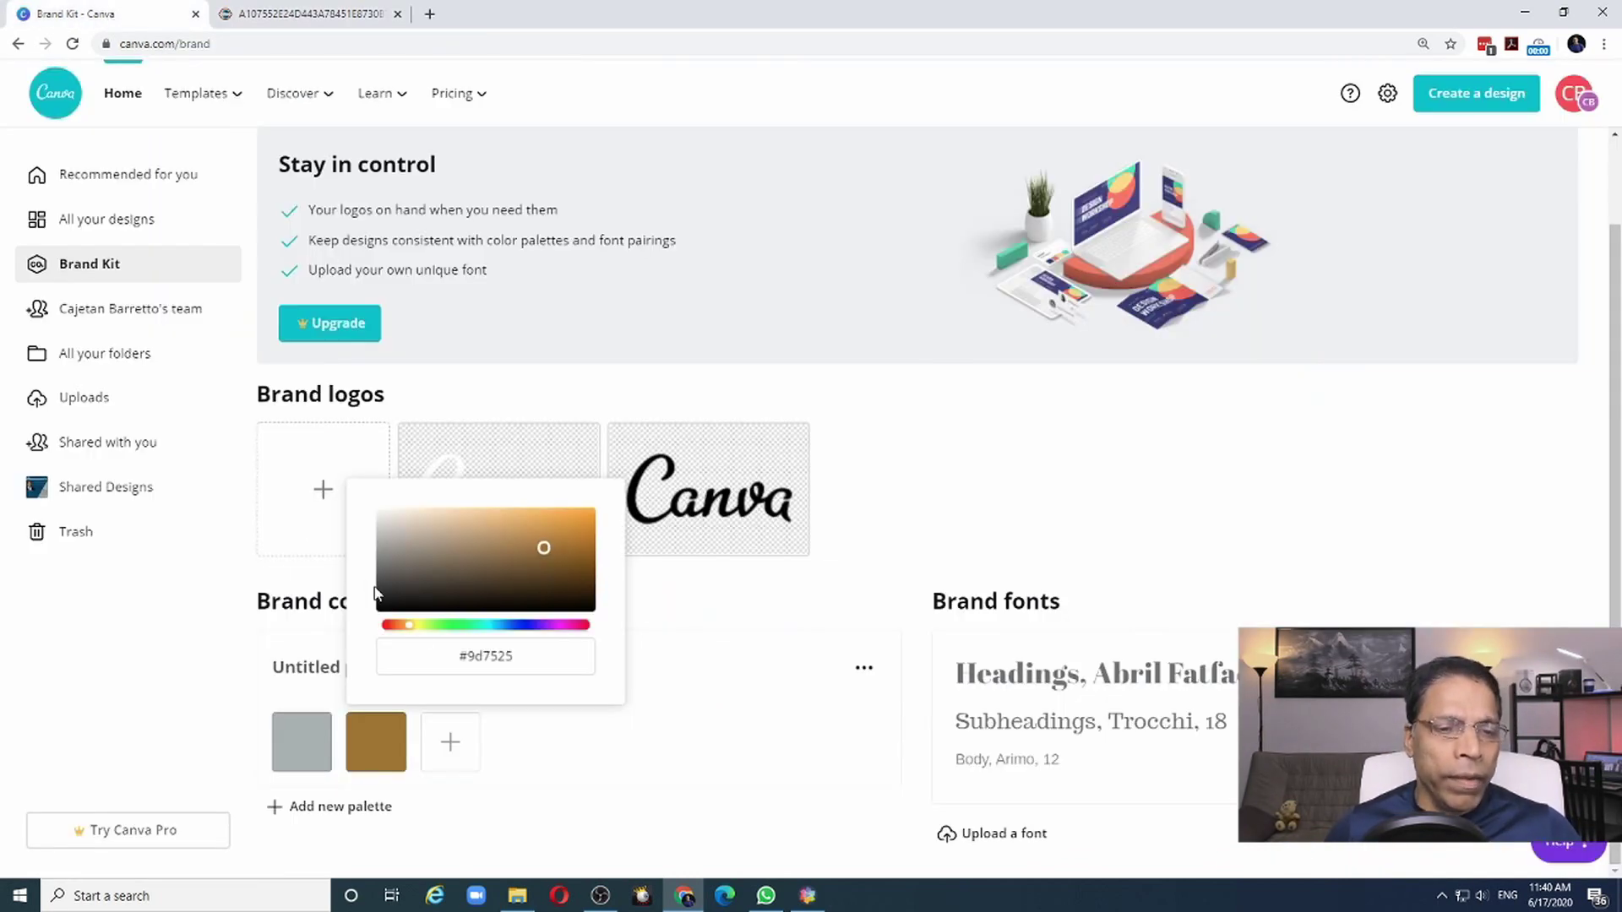
double_click(472, 657)
key("ctrl+v")
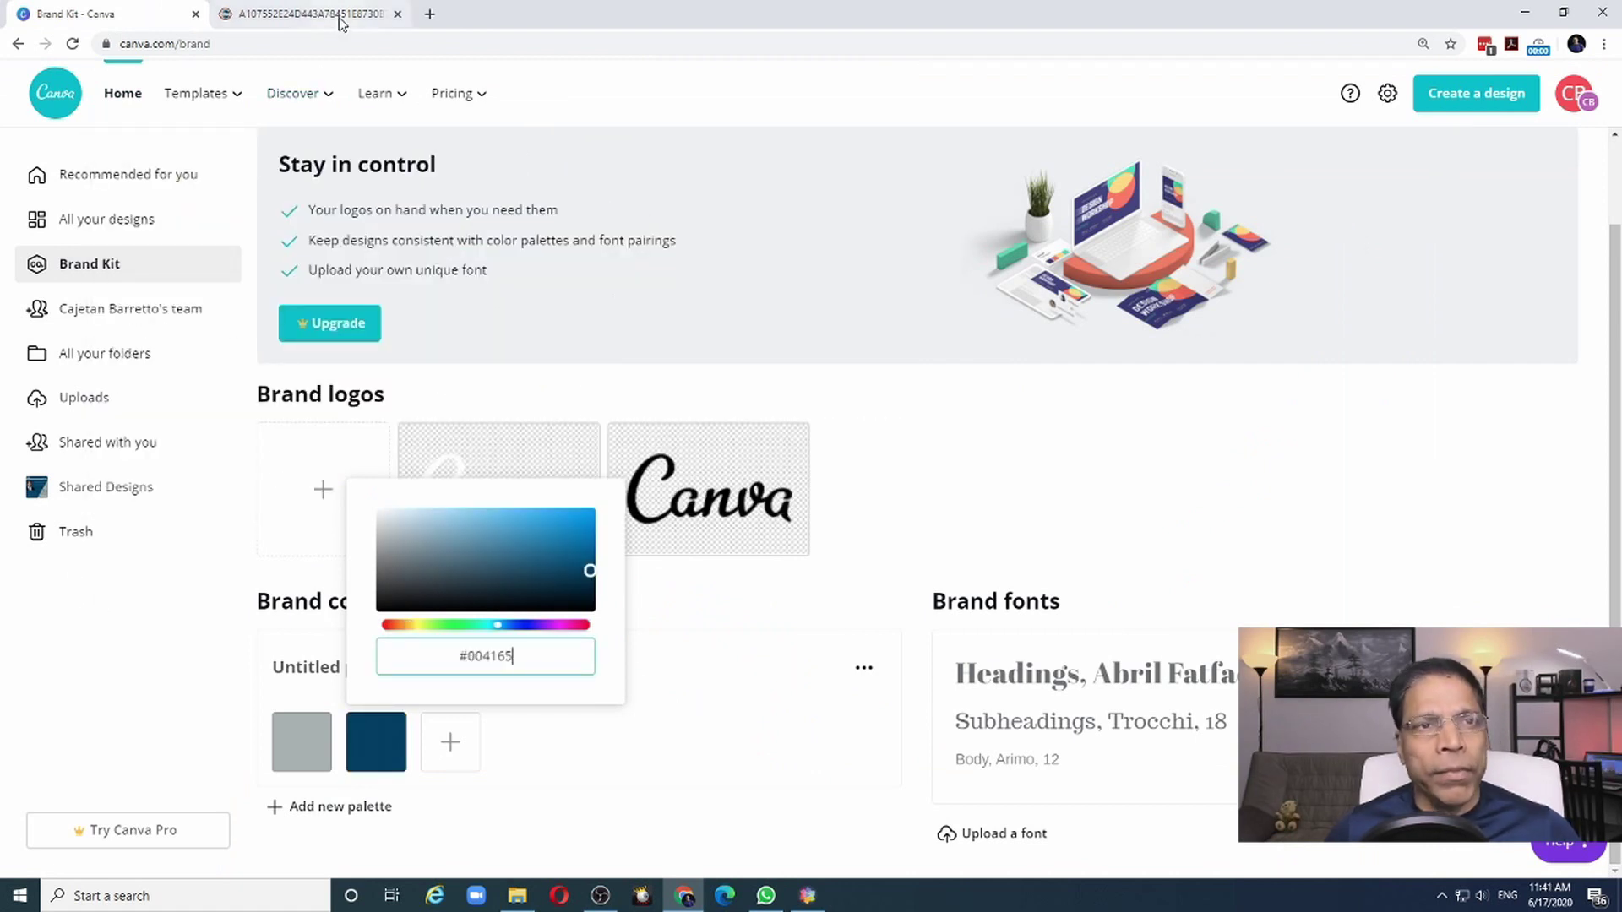
left_click(311, 13)
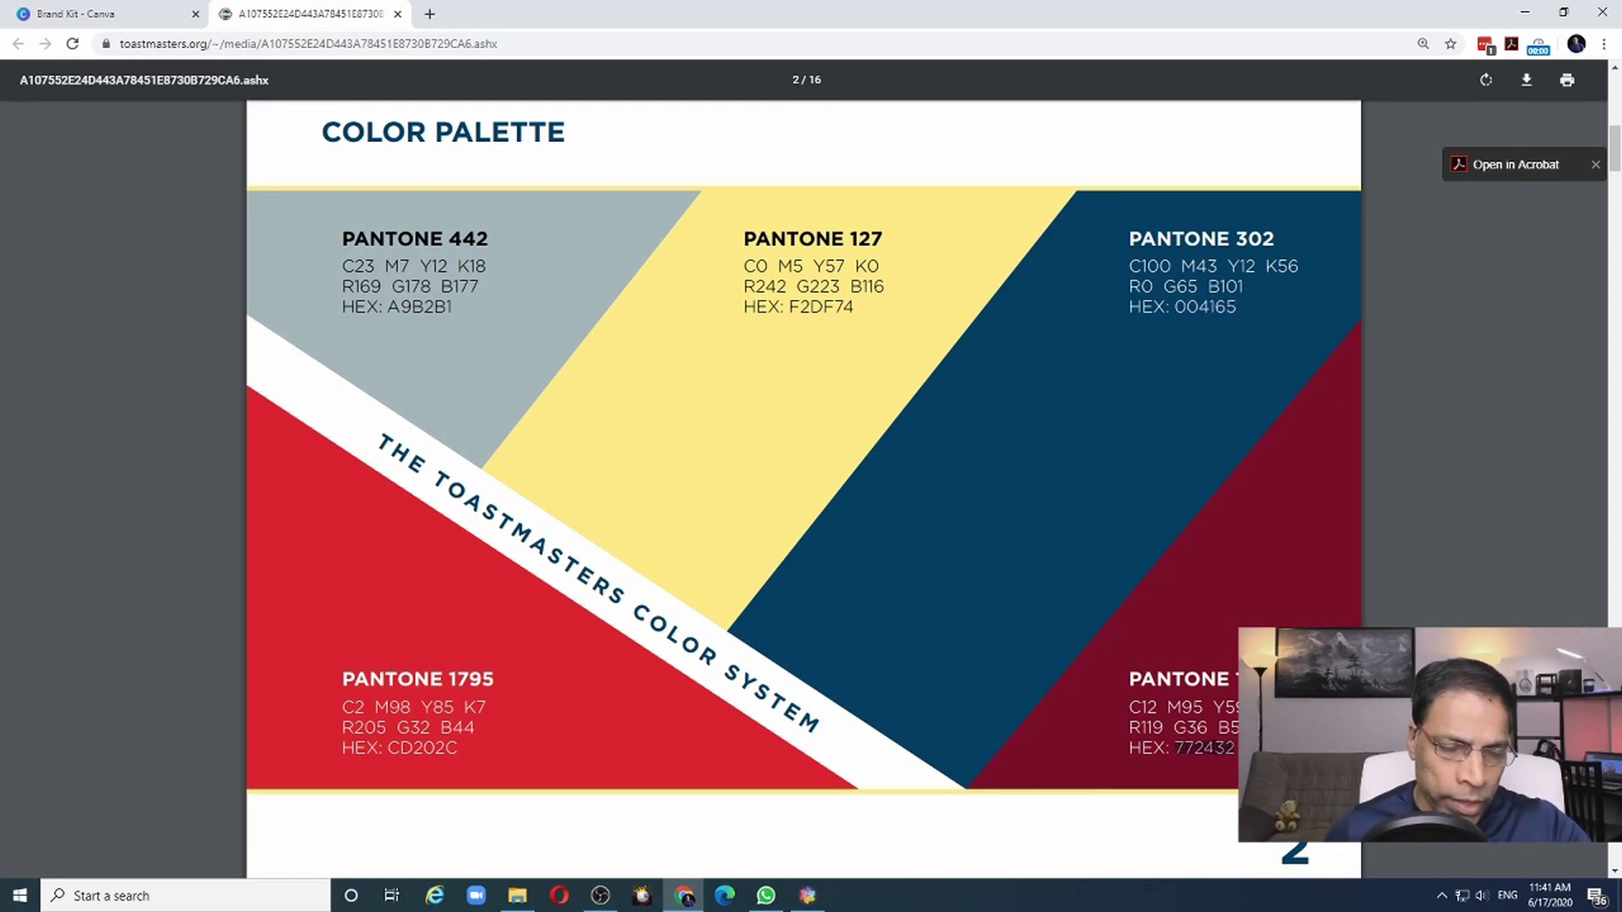
left_click(116, 22)
Make the third palette colour dark red and dismiss the Canva Pro offer.
left_click(463, 510)
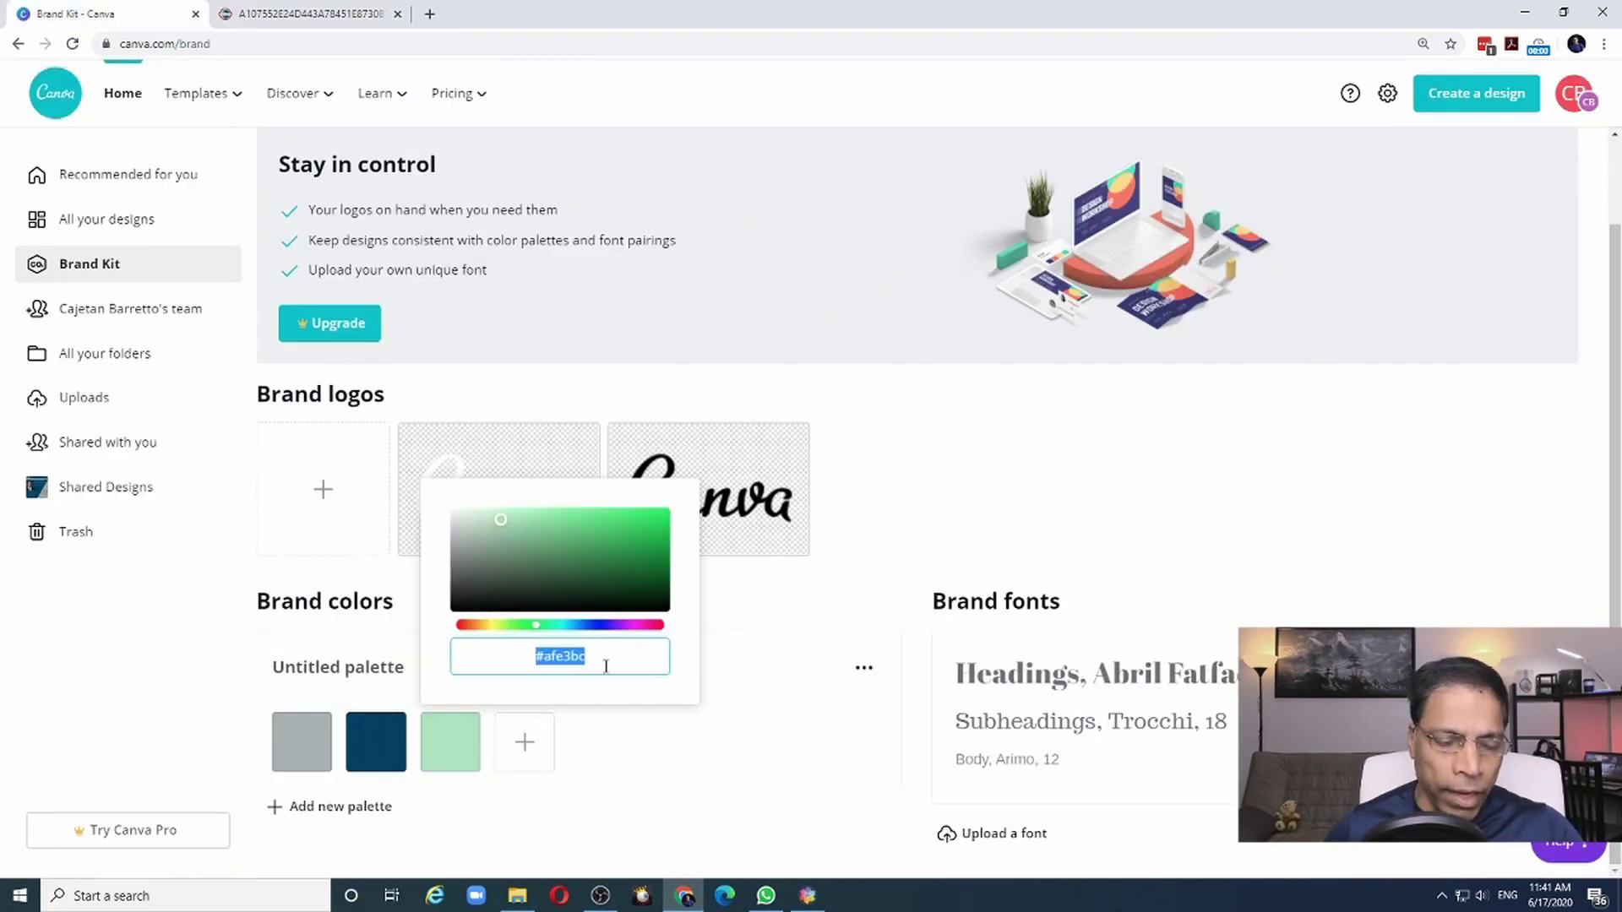
type("#772432")
left_click(317, 679)
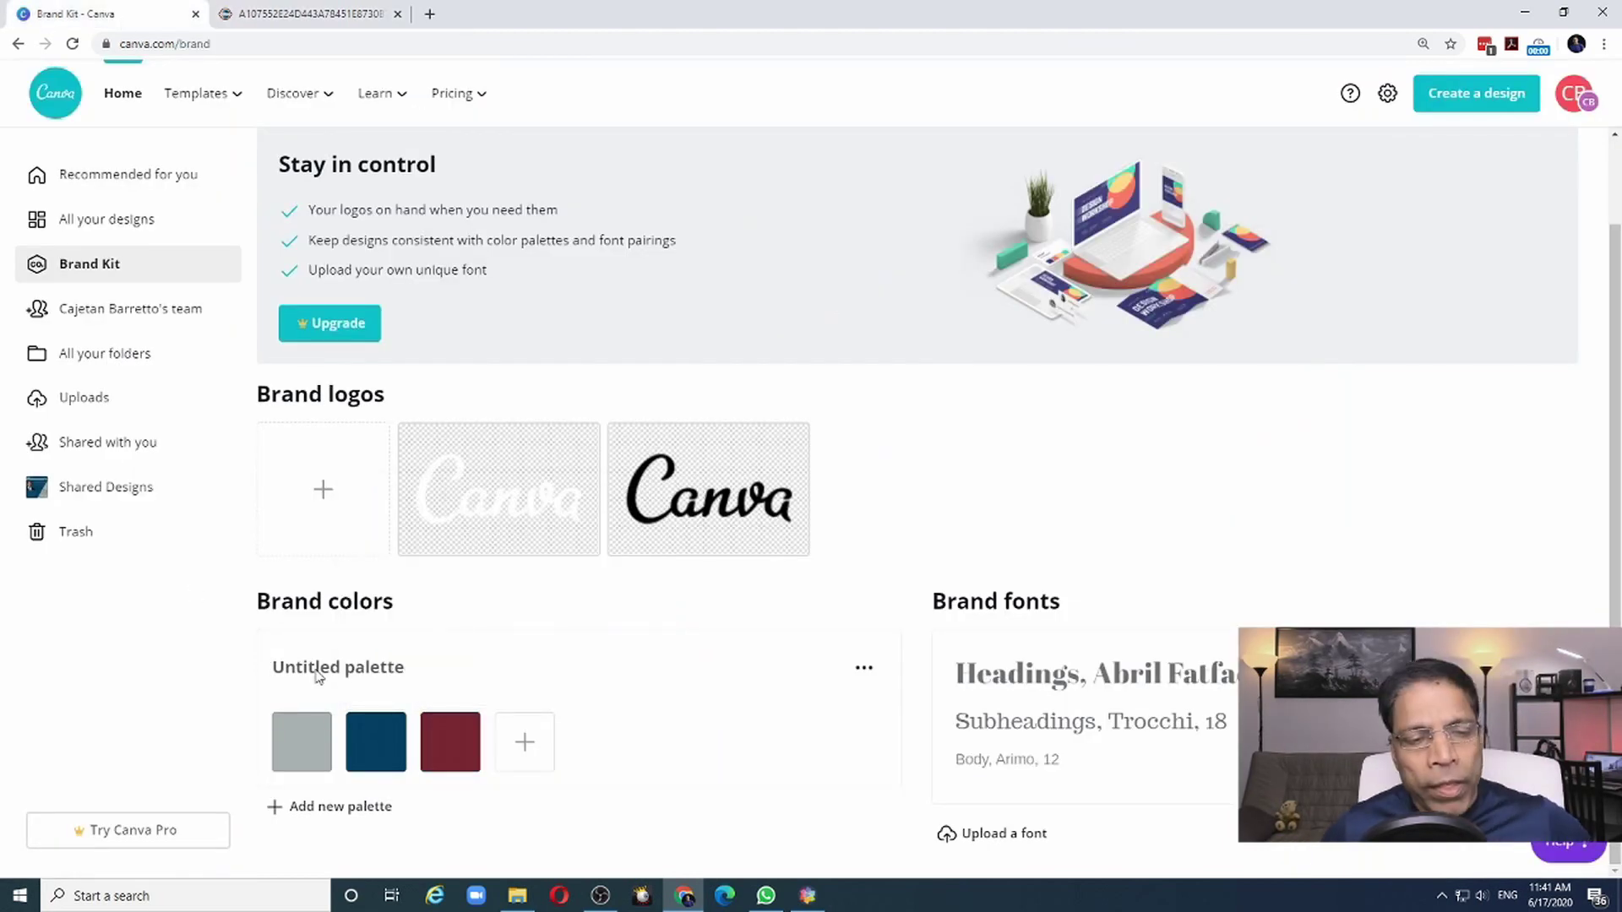
left_click(522, 751)
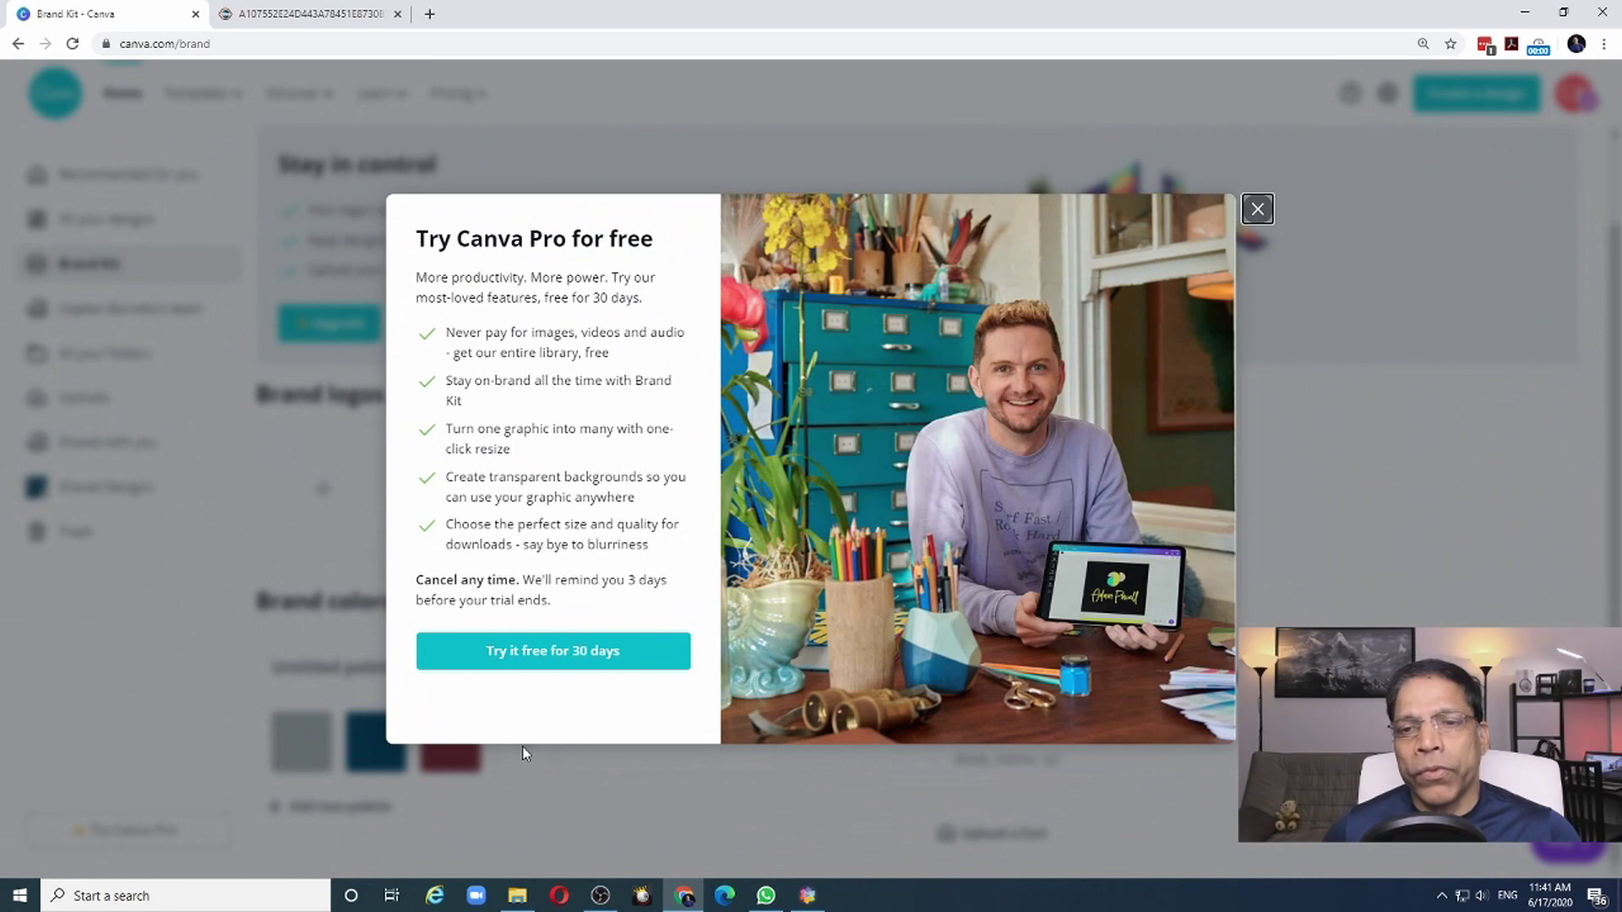
left_click(44, 707)
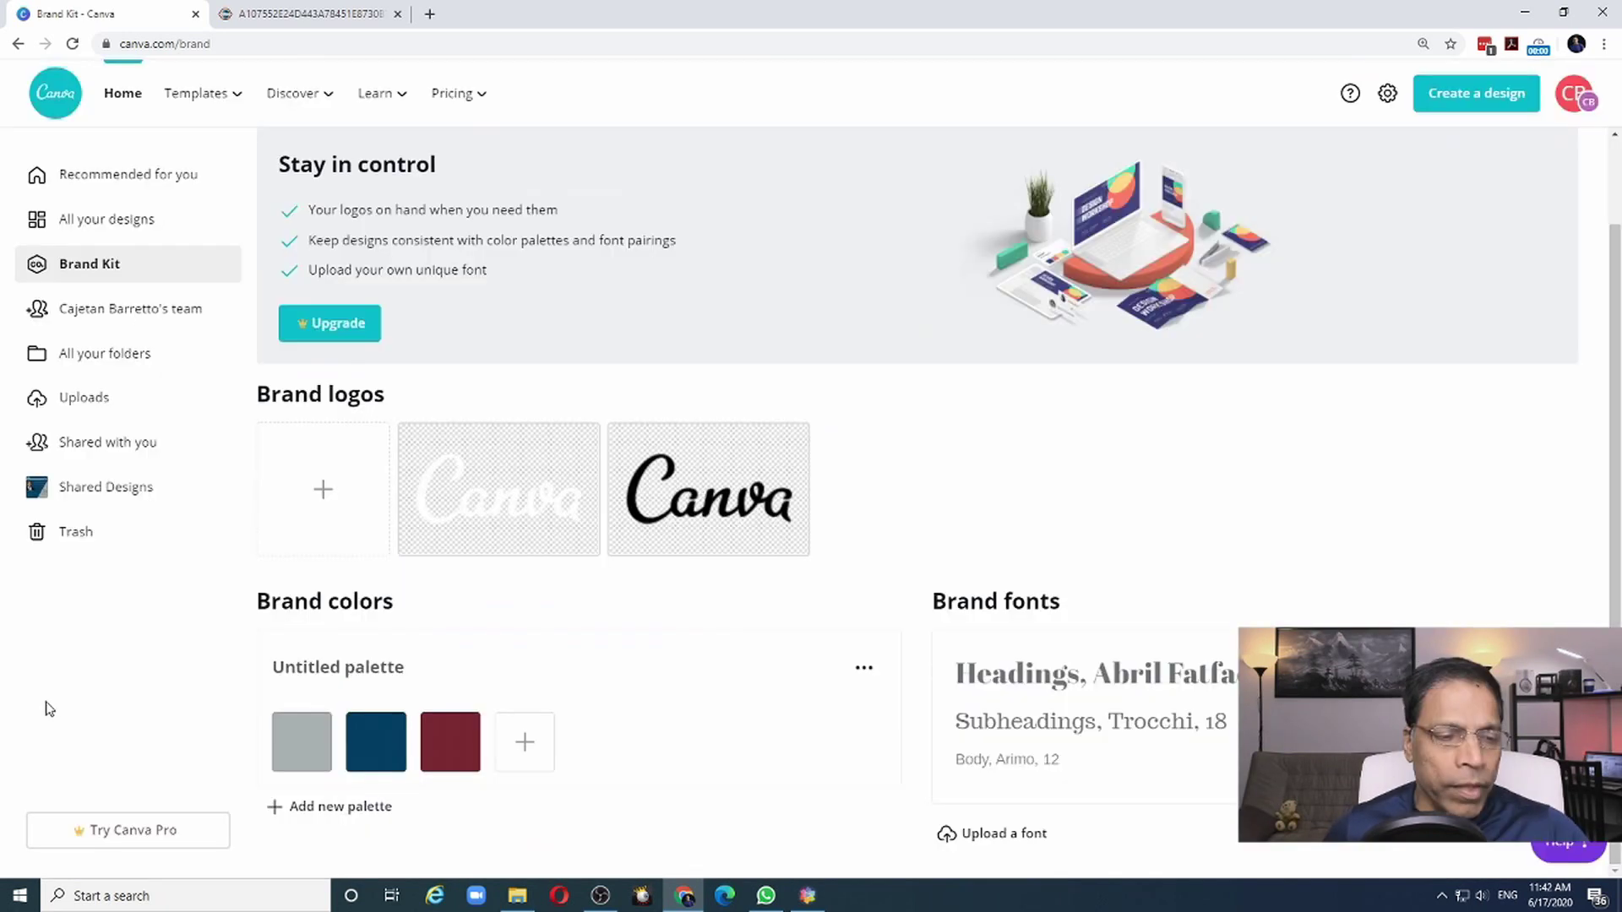
Retitle the 'Untitled palette' as 'TI Brand Palette'.
left_click(277, 670)
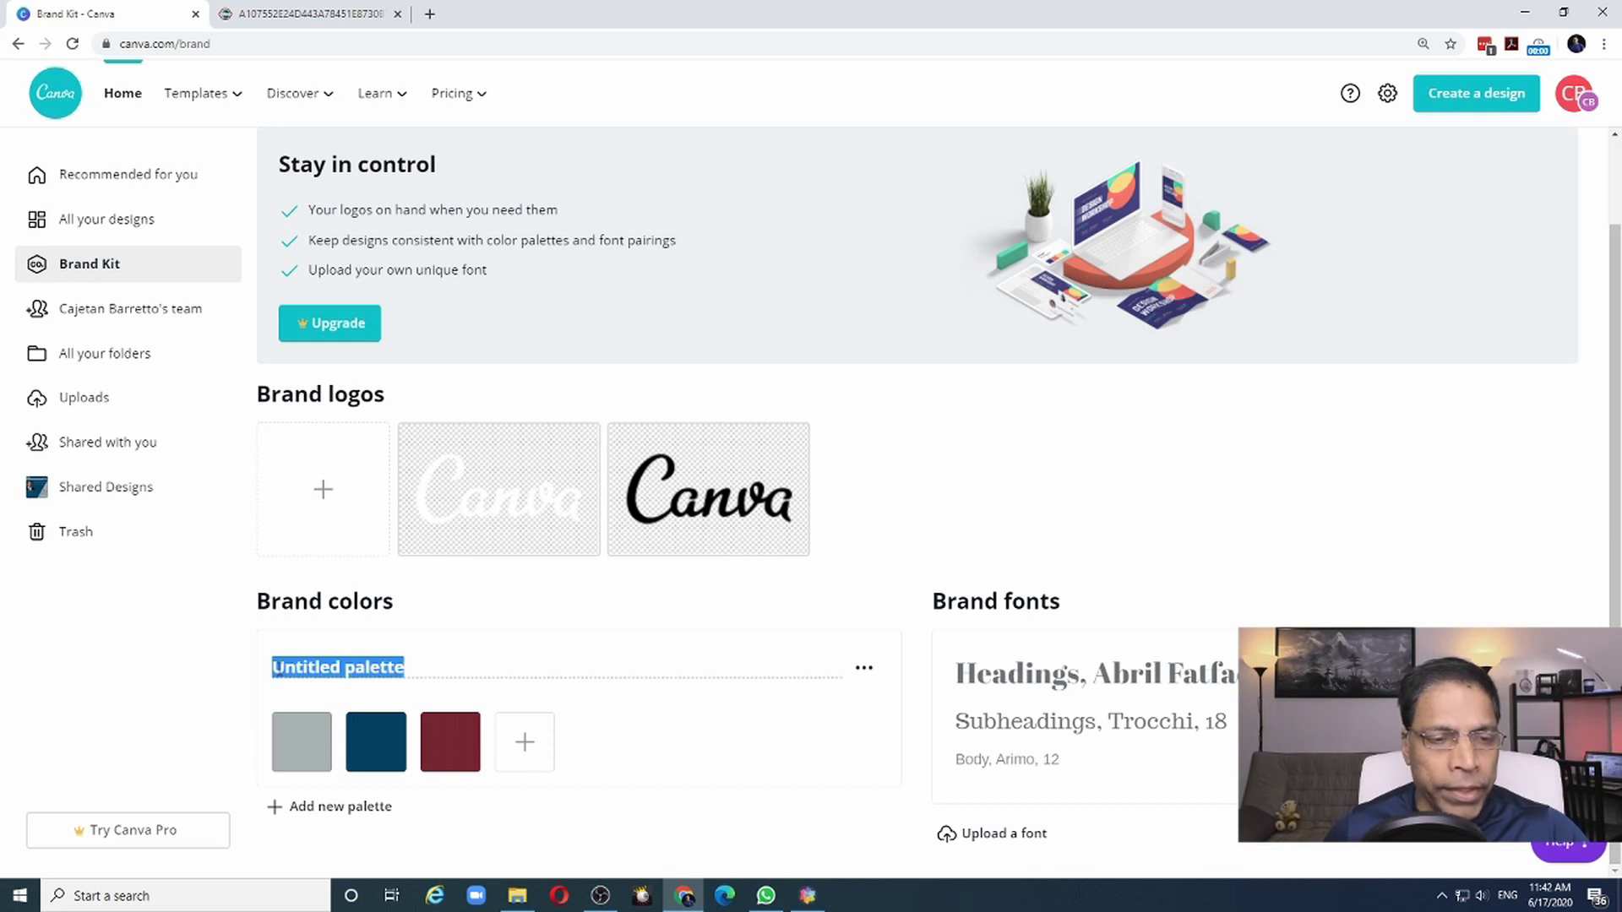
type("TI")
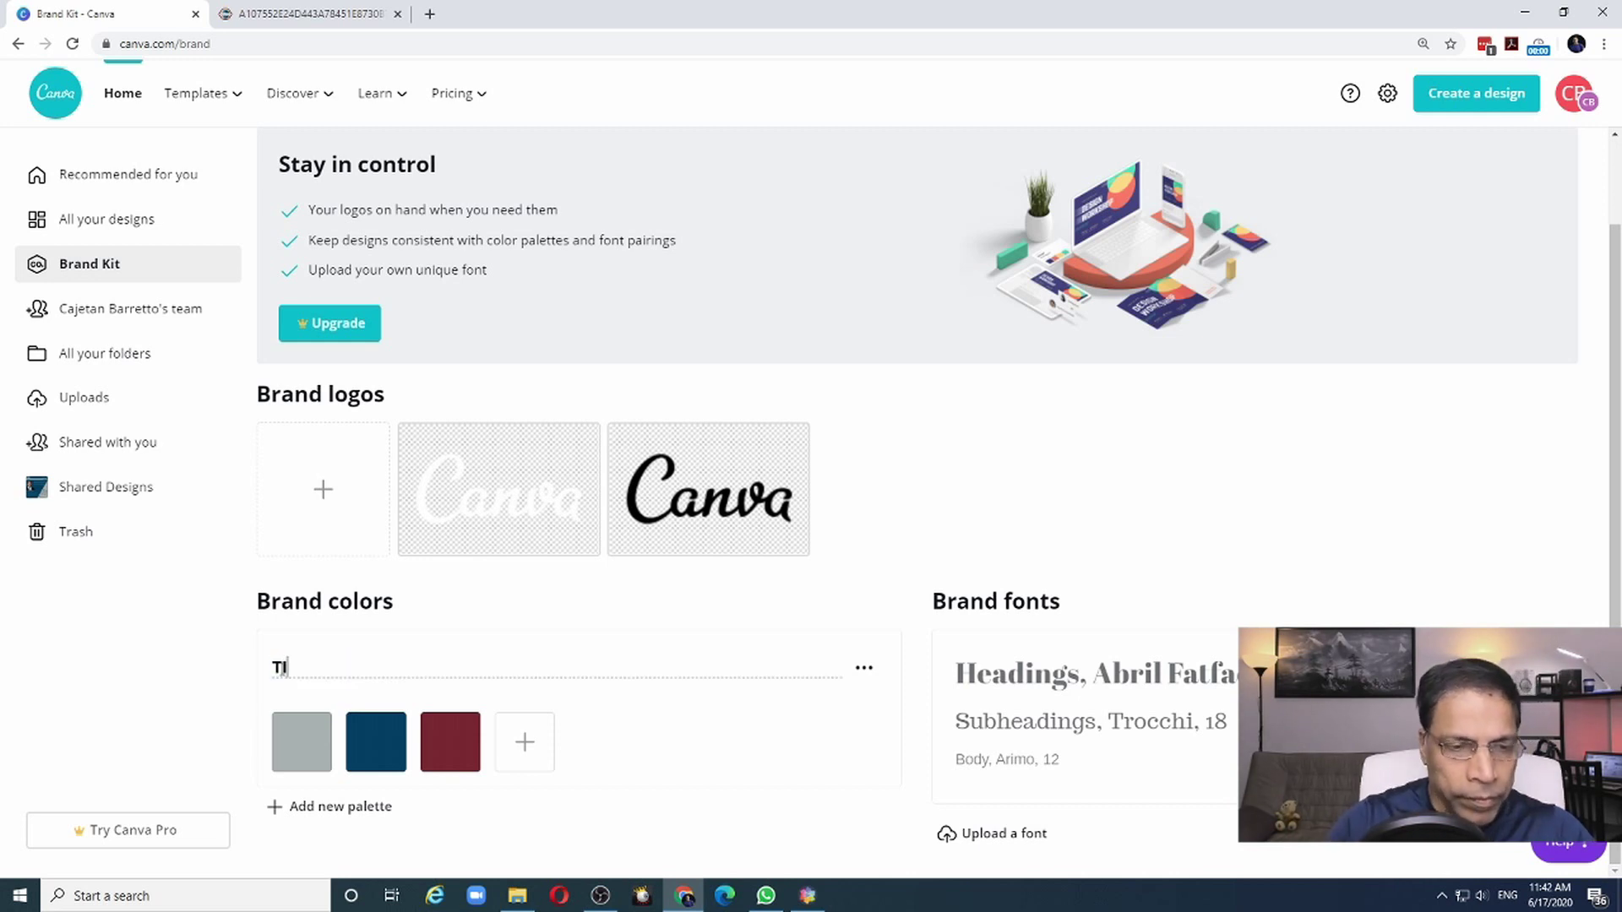
type(" Brand Pal")
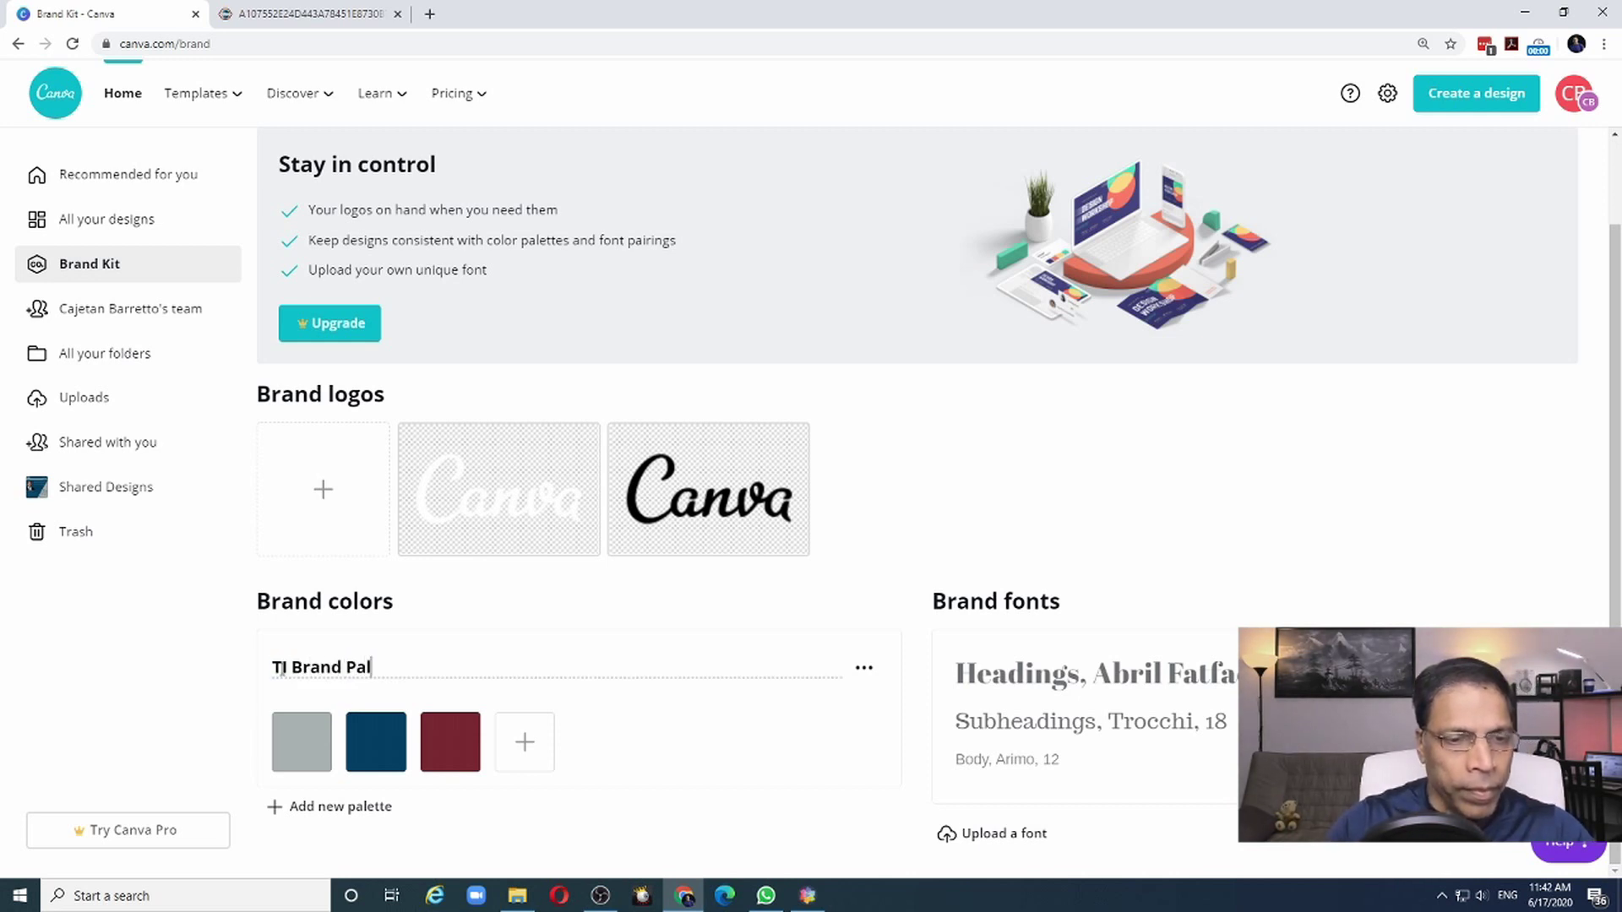
type("ette")
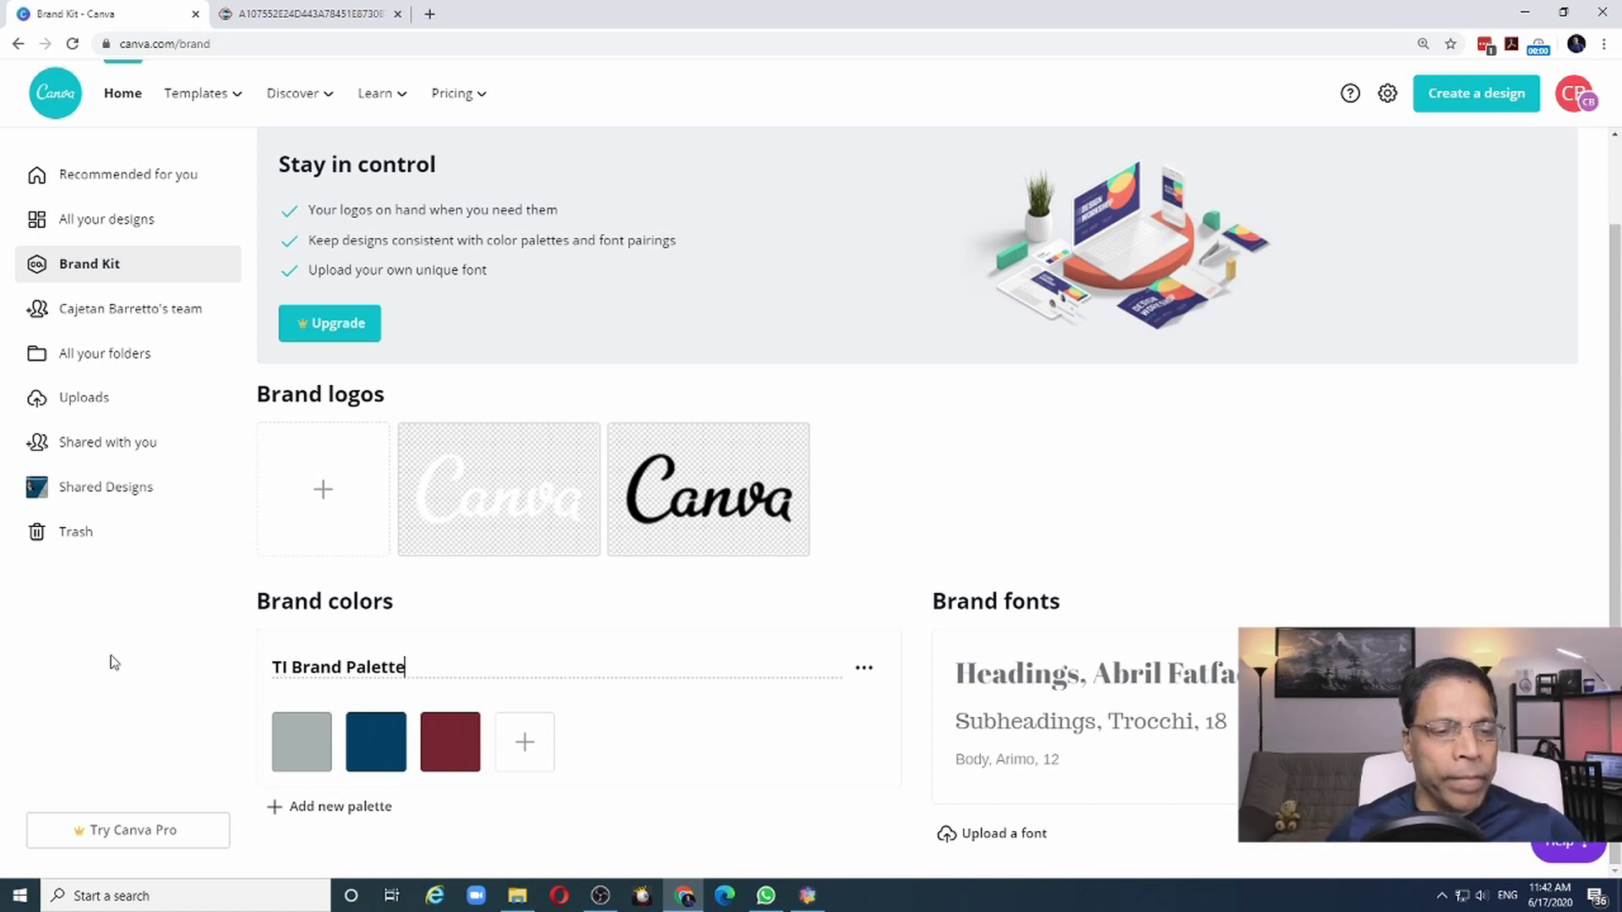
key("Return")
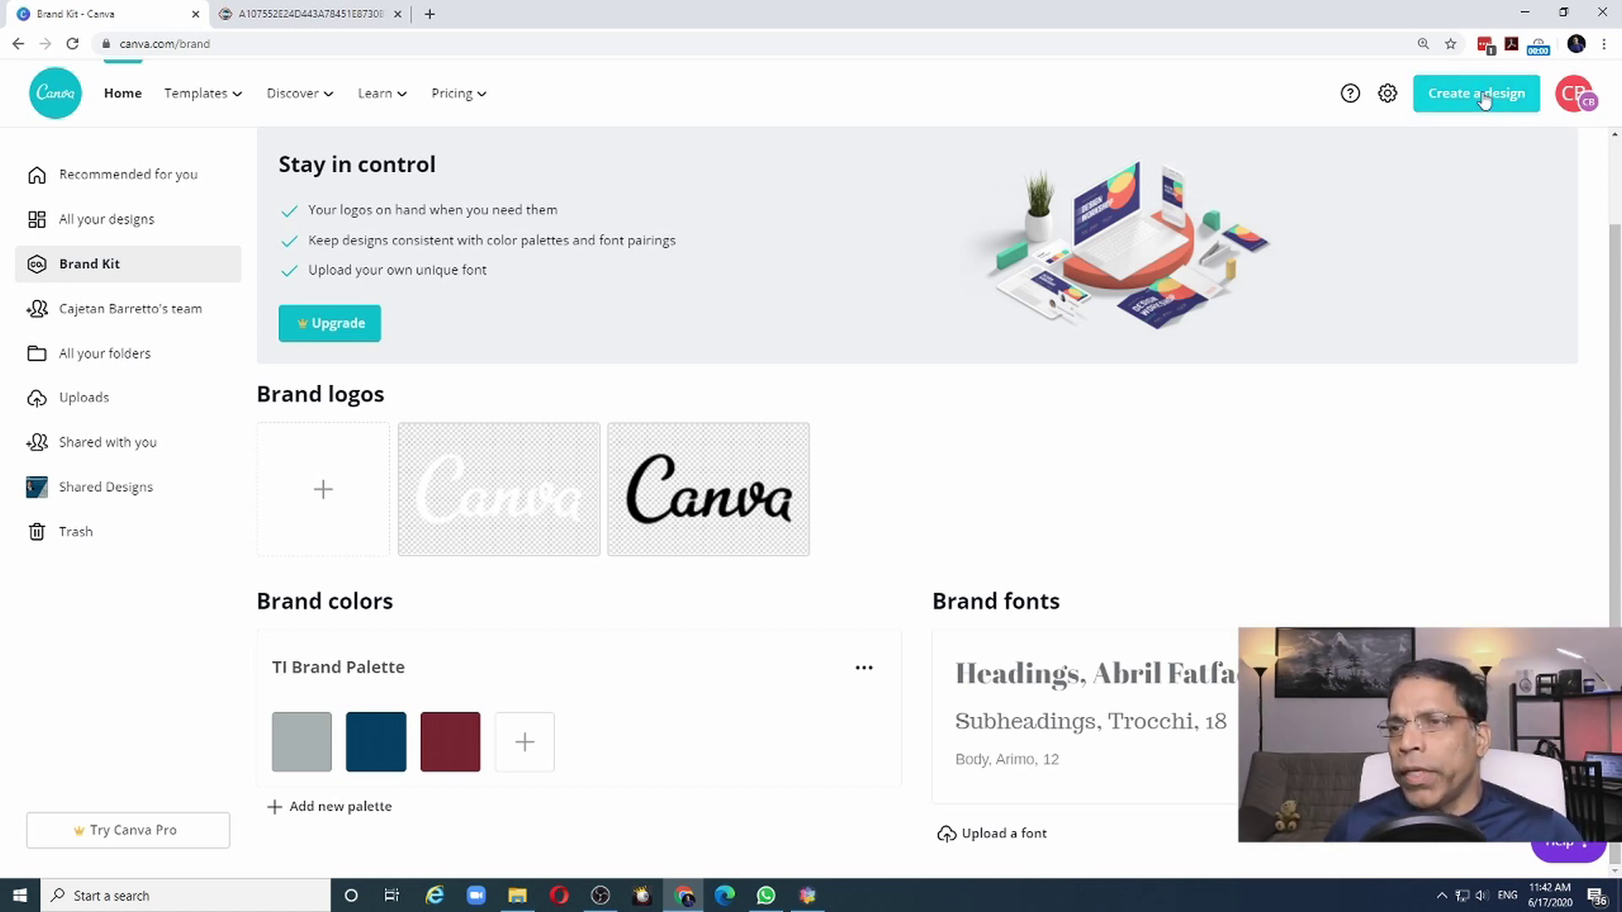
left_click(1476, 94)
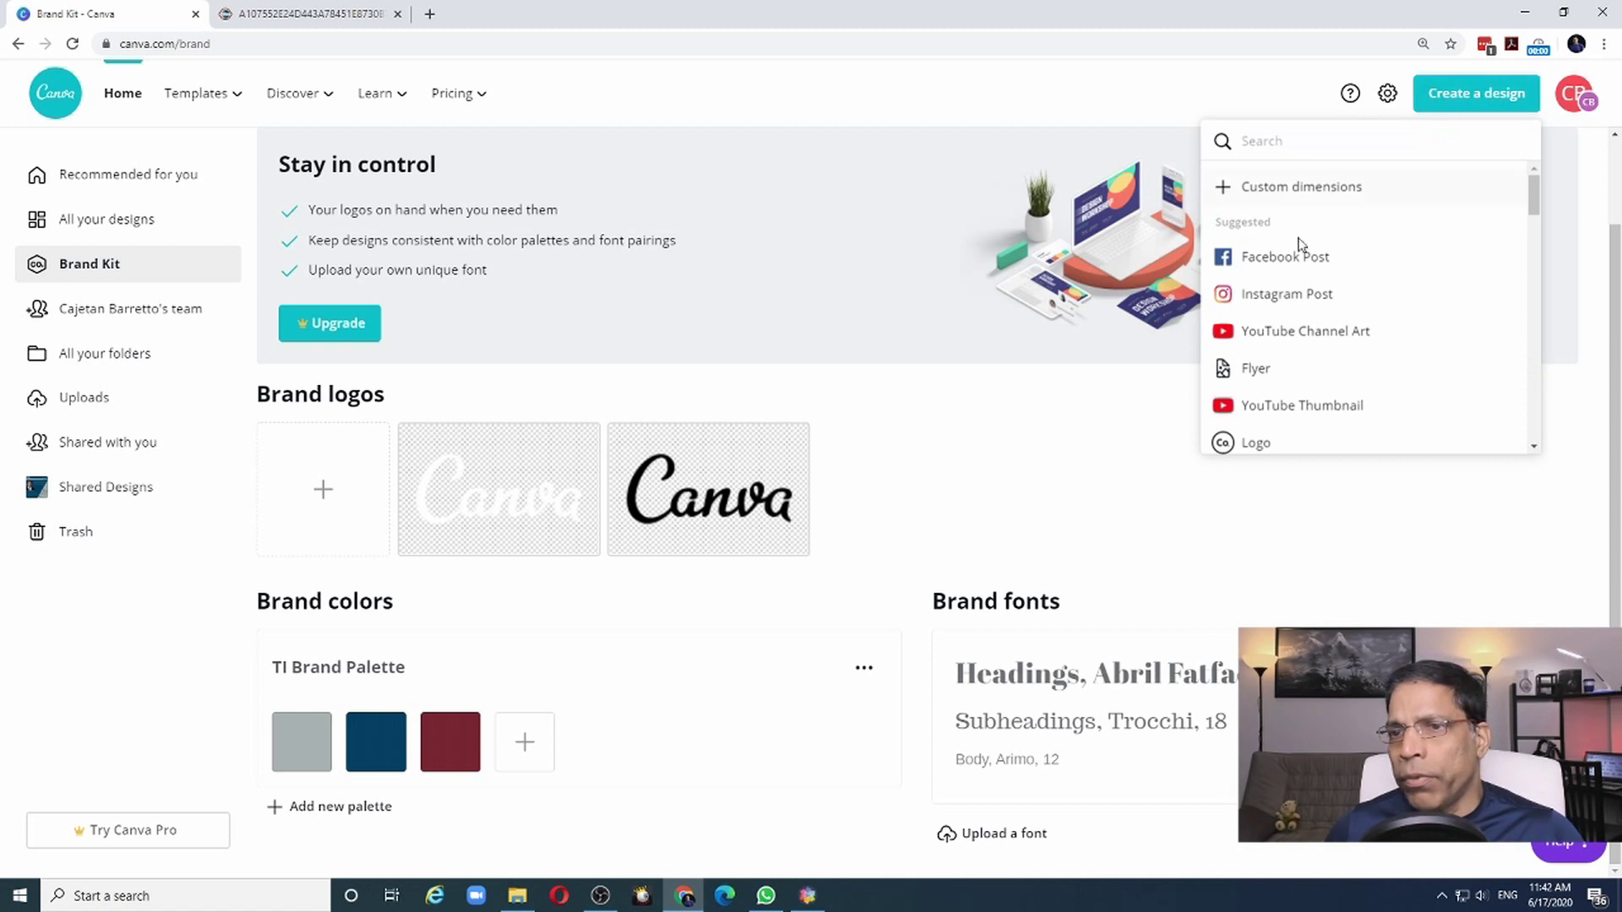
Create an Instagram Post with a maroon TI Brand Palette background, after trying grey and navy.
left_click(1273, 309)
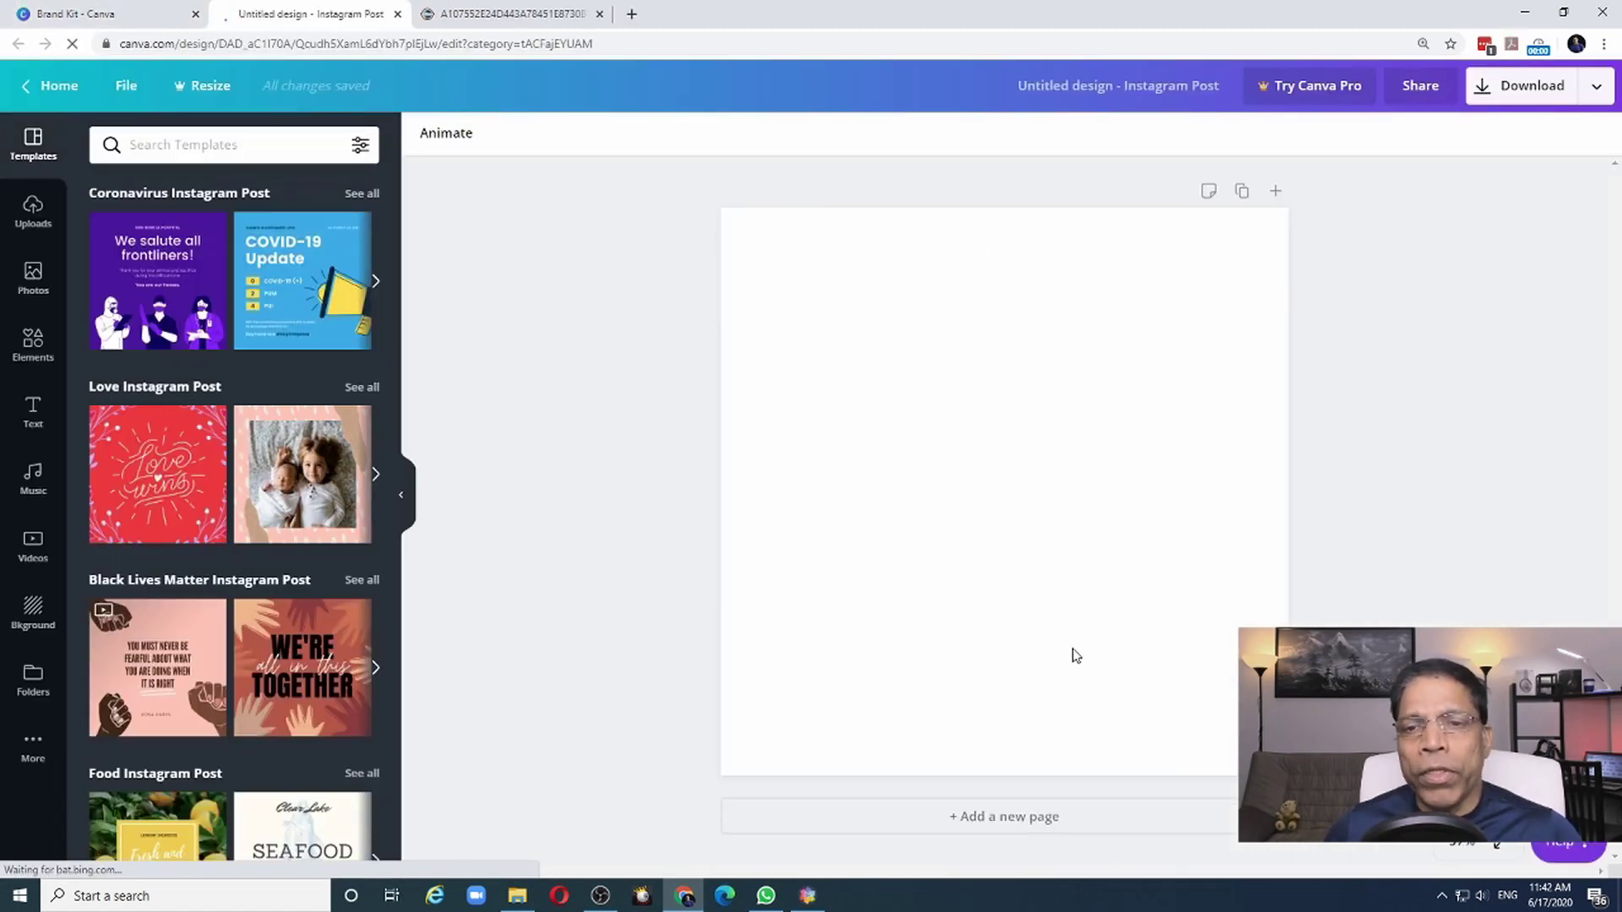
left_click(1135, 408)
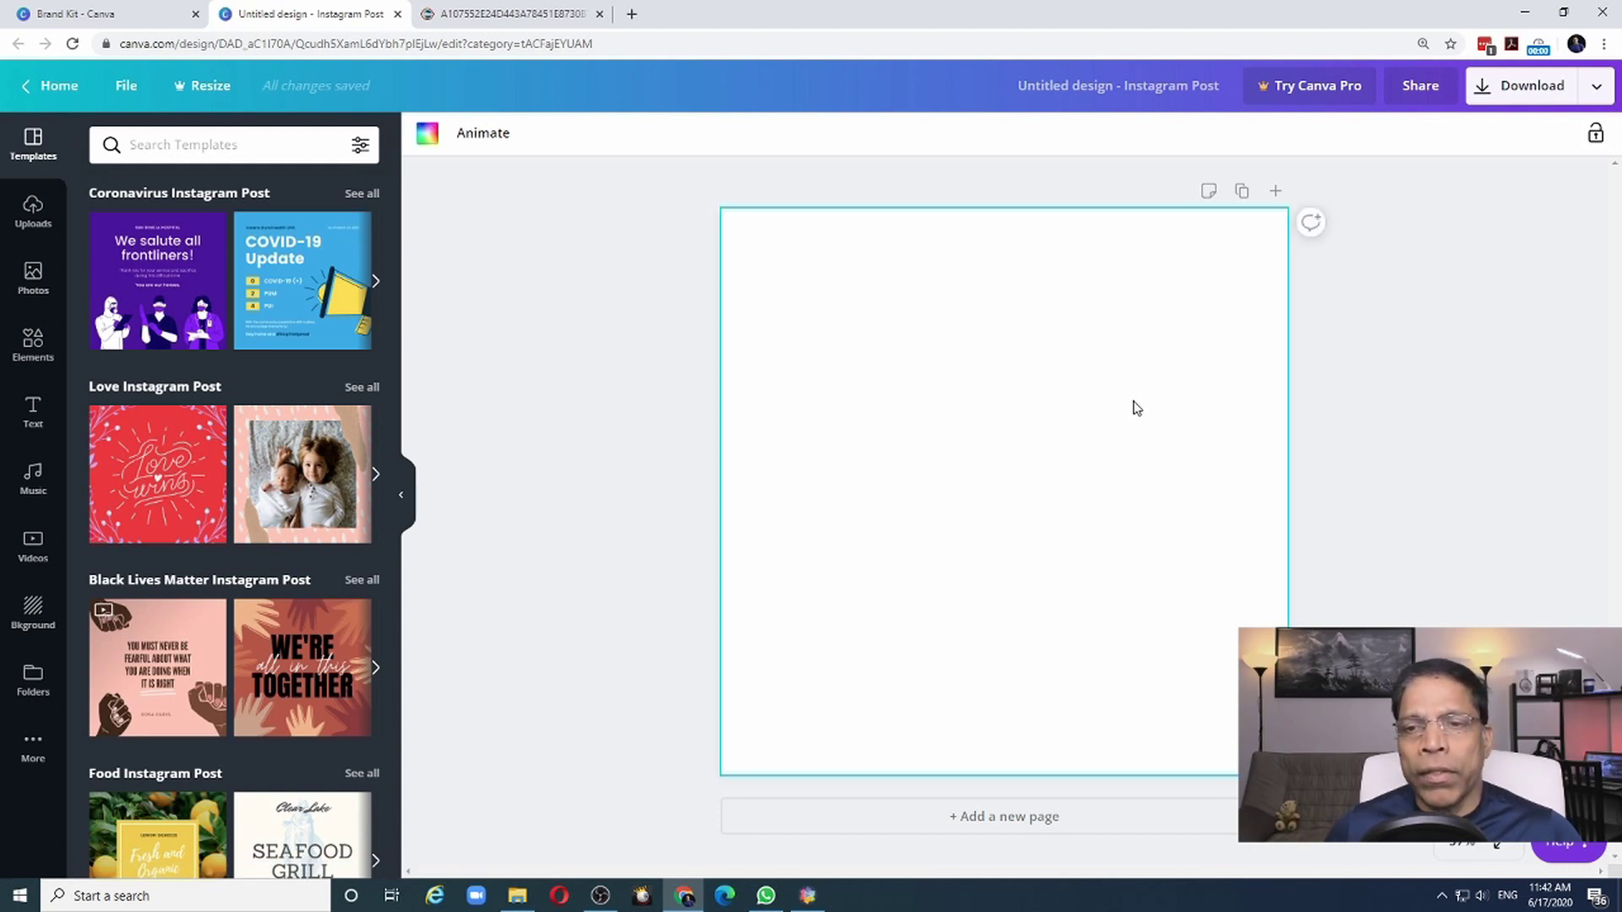
left_click(424, 143)
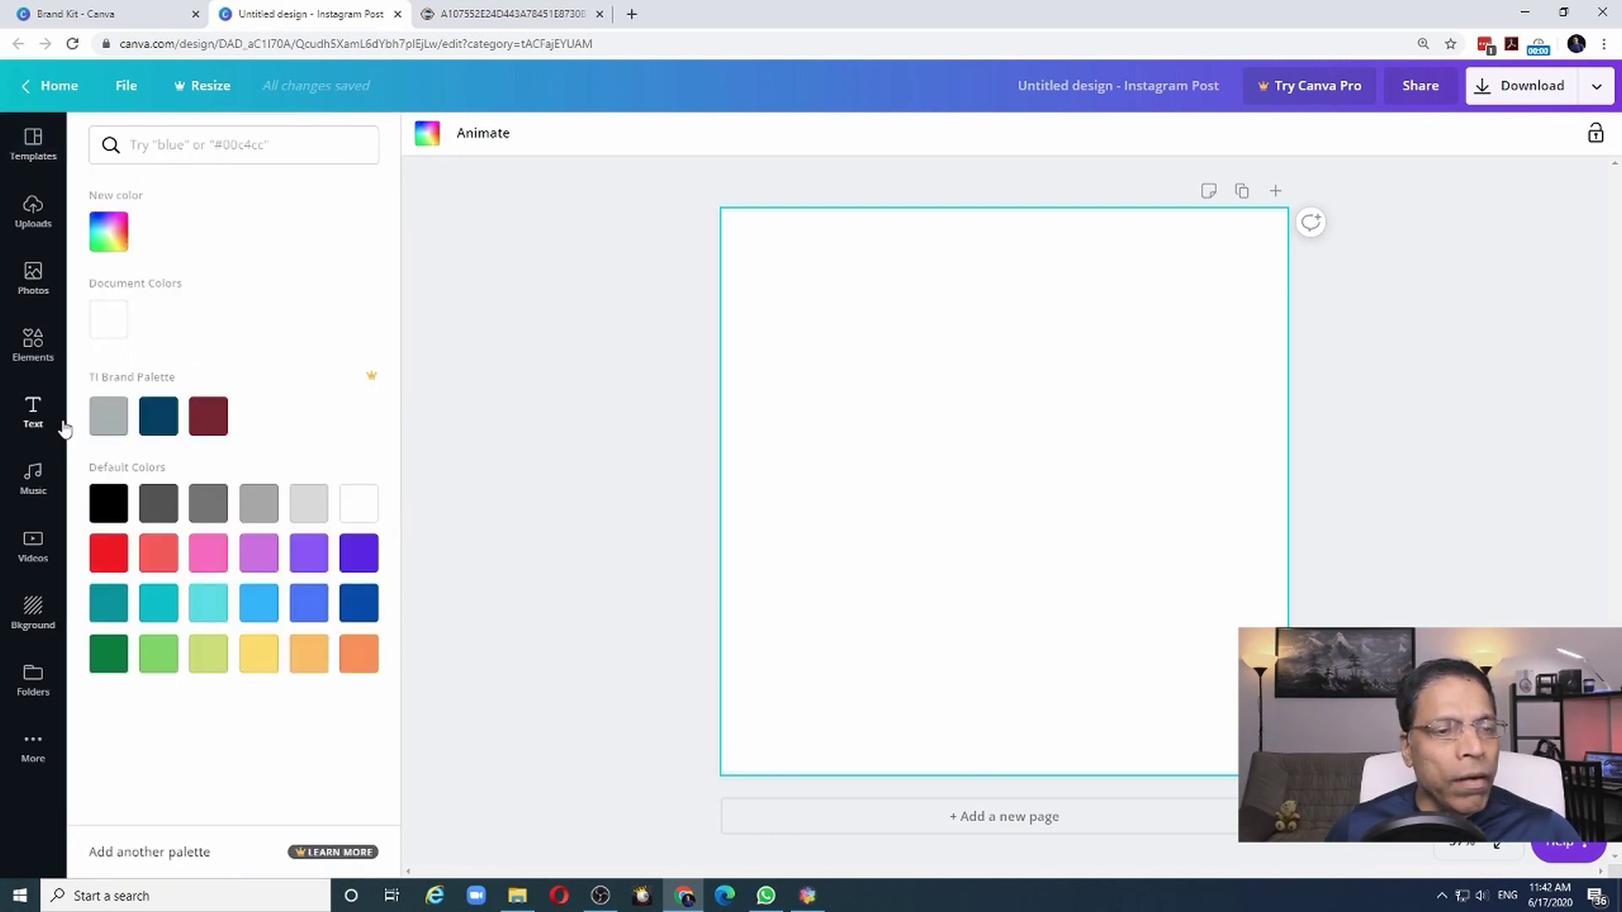
left_click(109, 415)
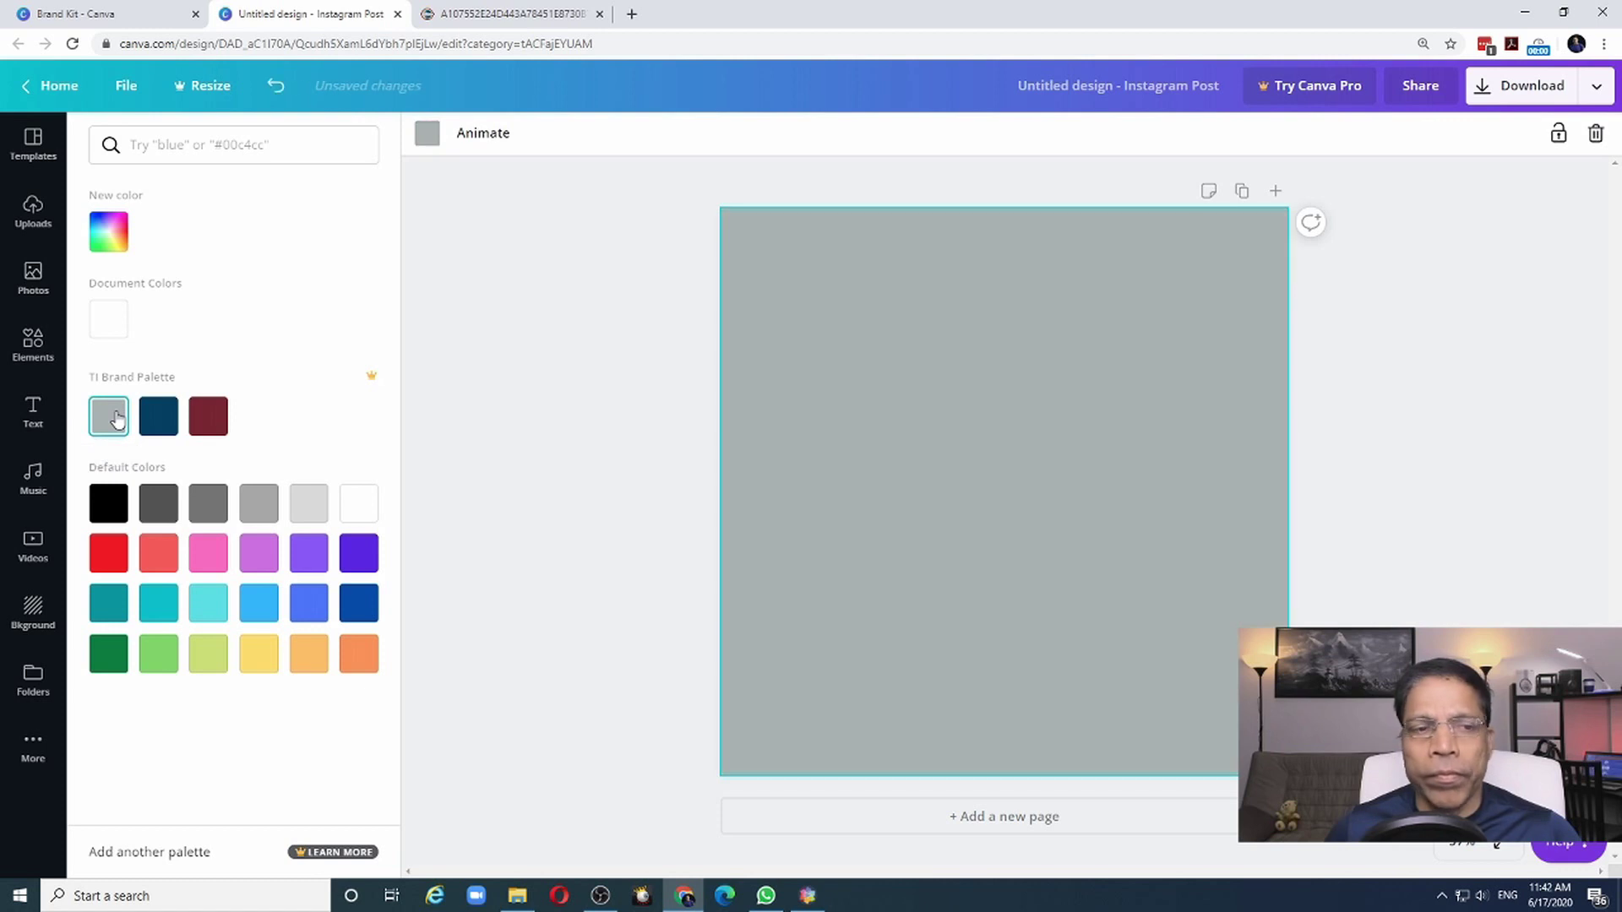
left_click(165, 422)
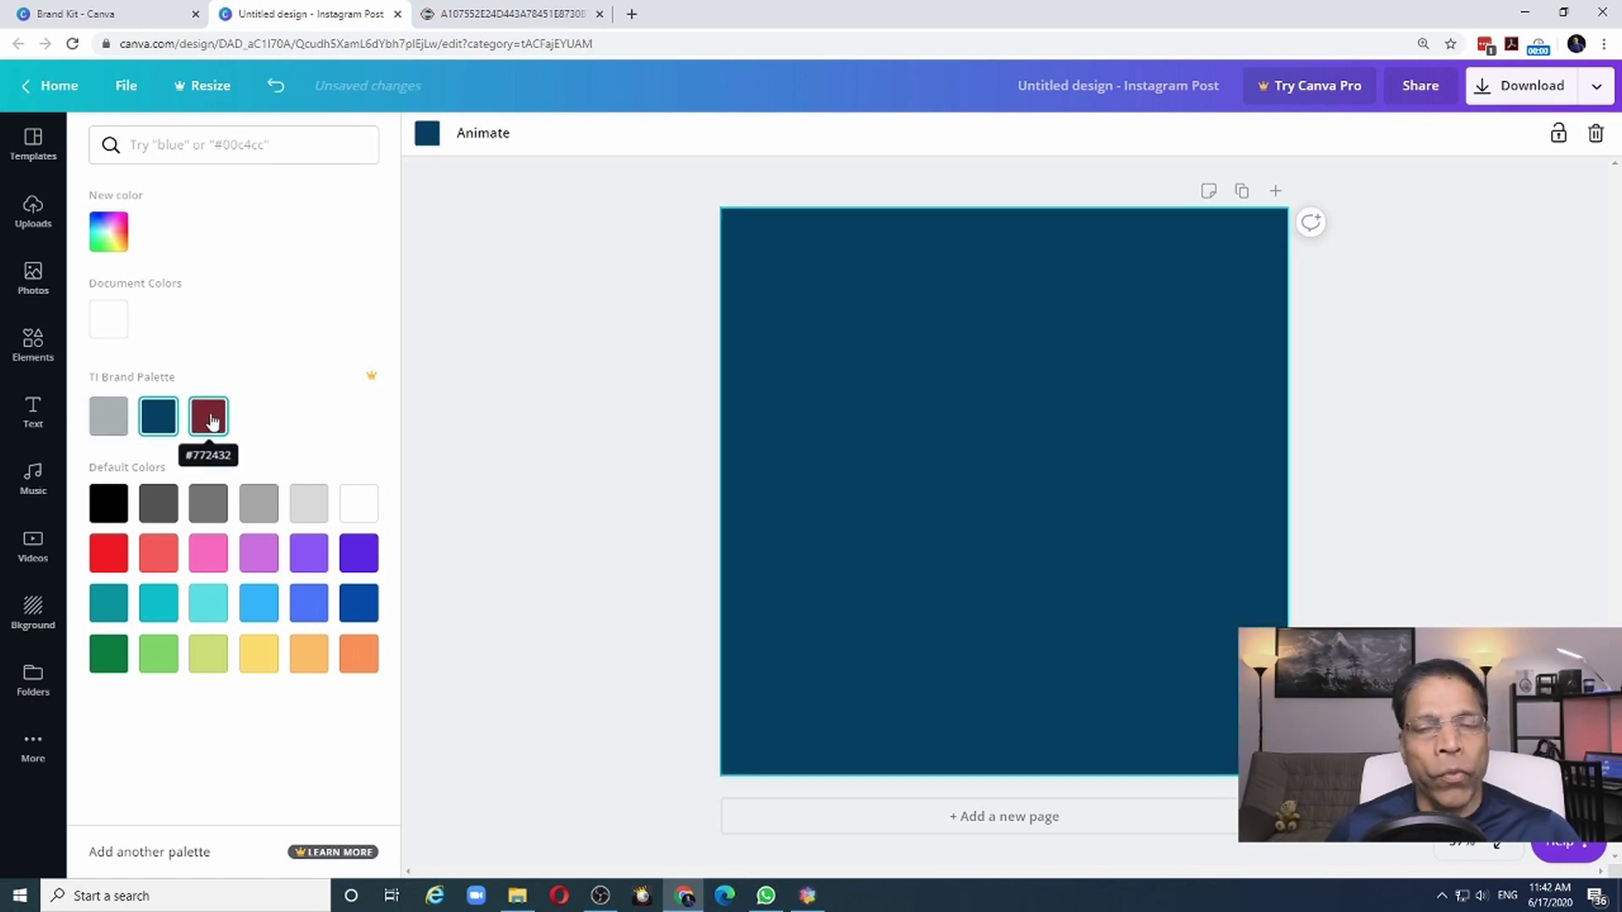
left_click(211, 422)
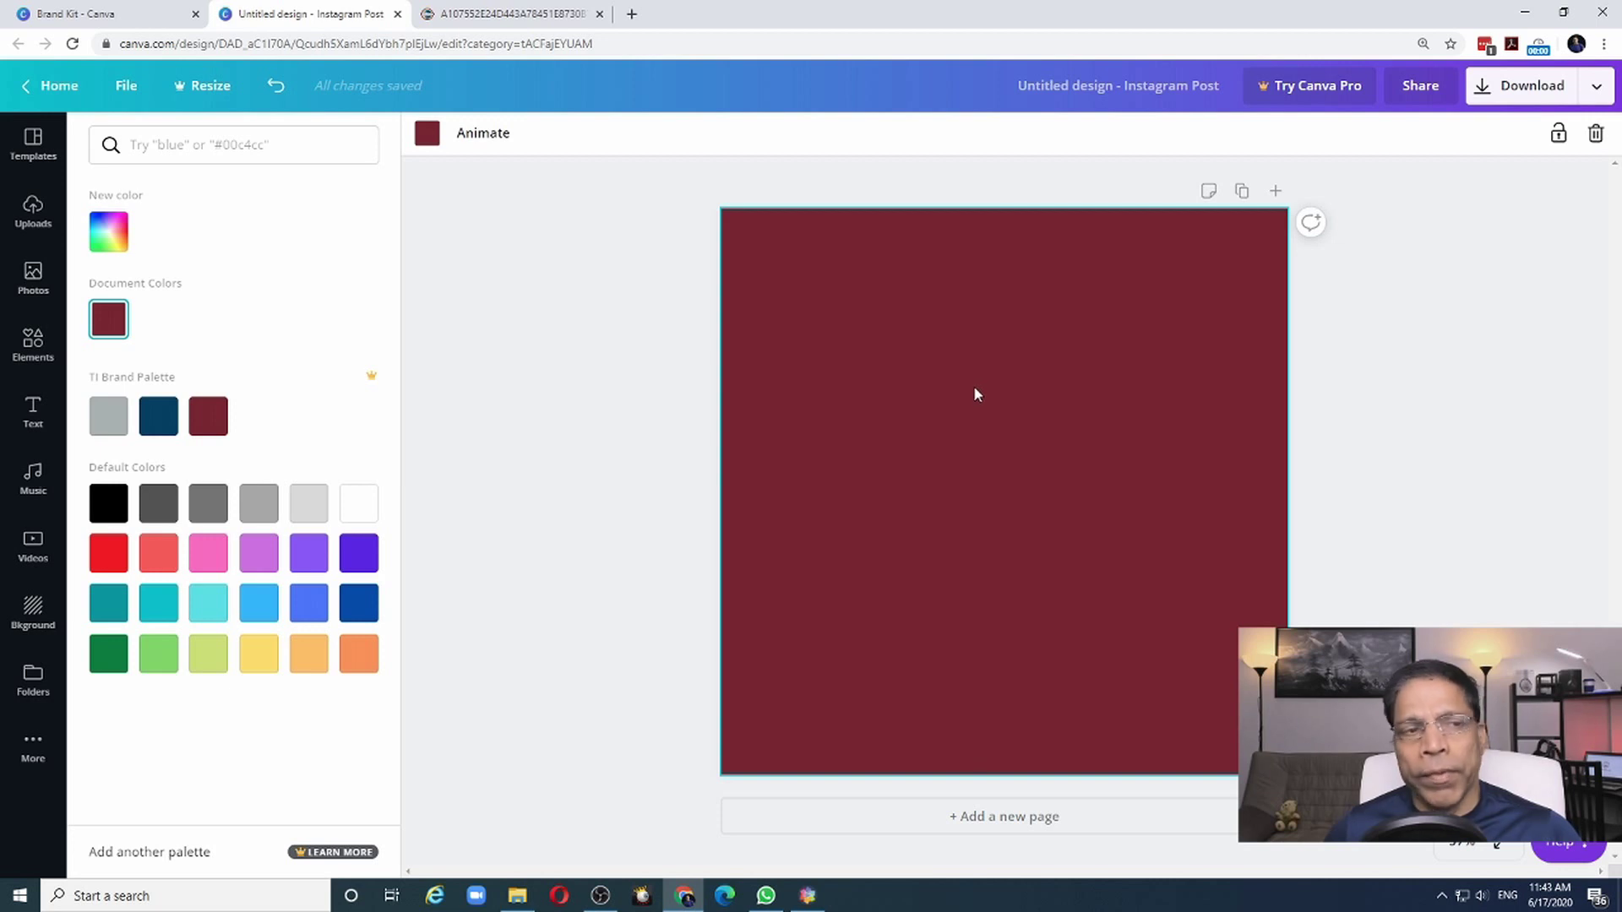
left_click(33, 348)
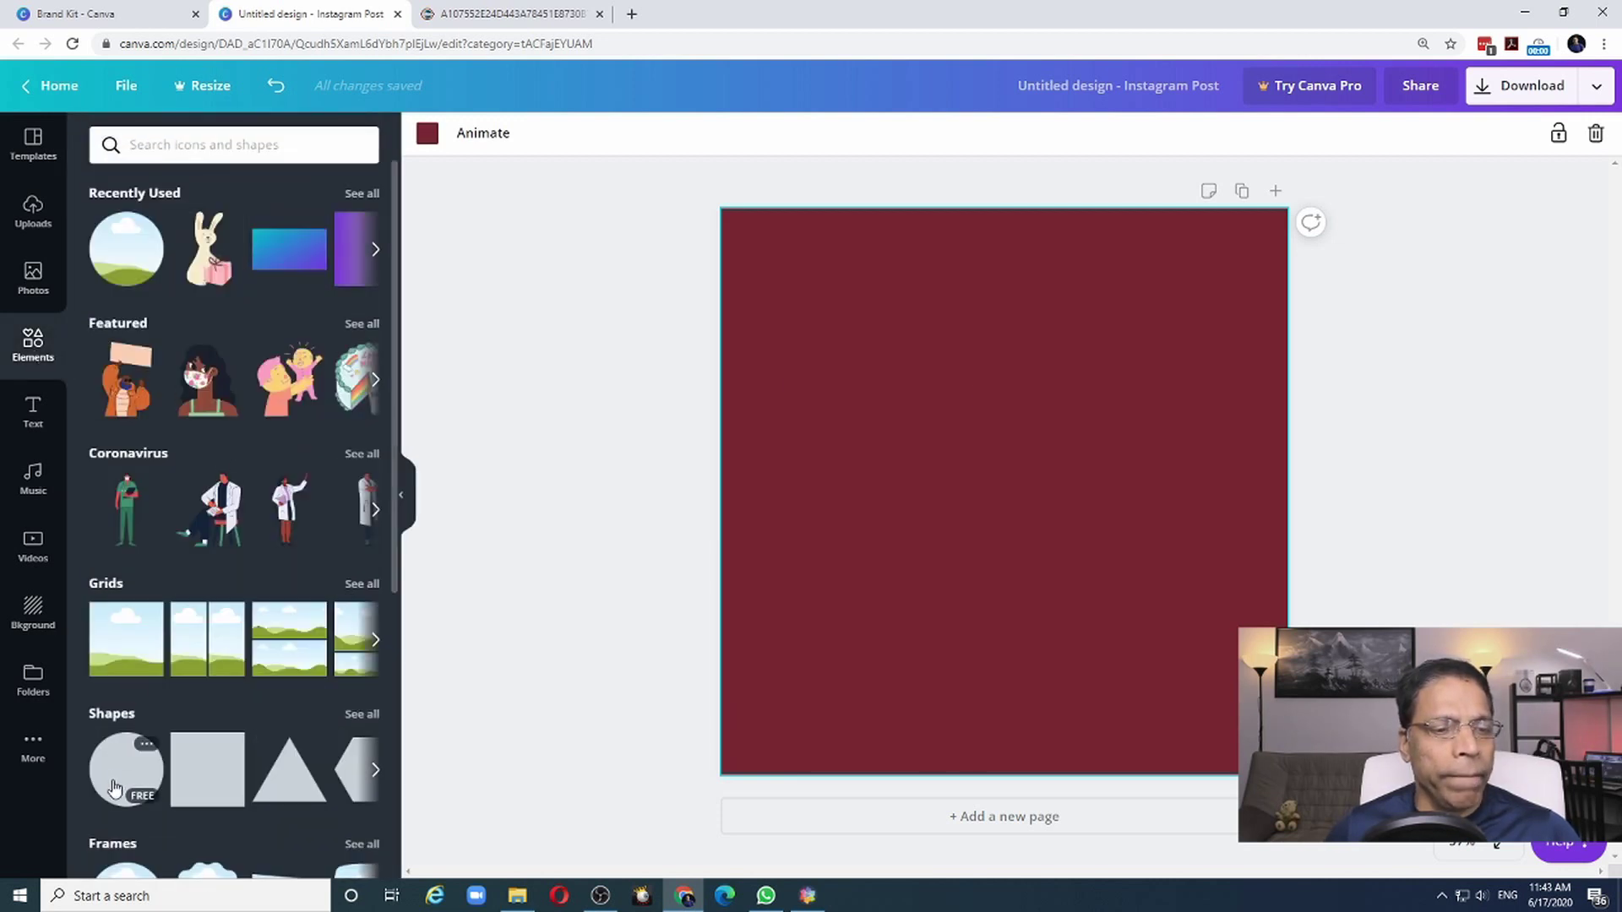
Place a circle on the post and recolour it yellow F2DF74 from the brand PDF.
left_click_drag(113, 787, 844, 382)
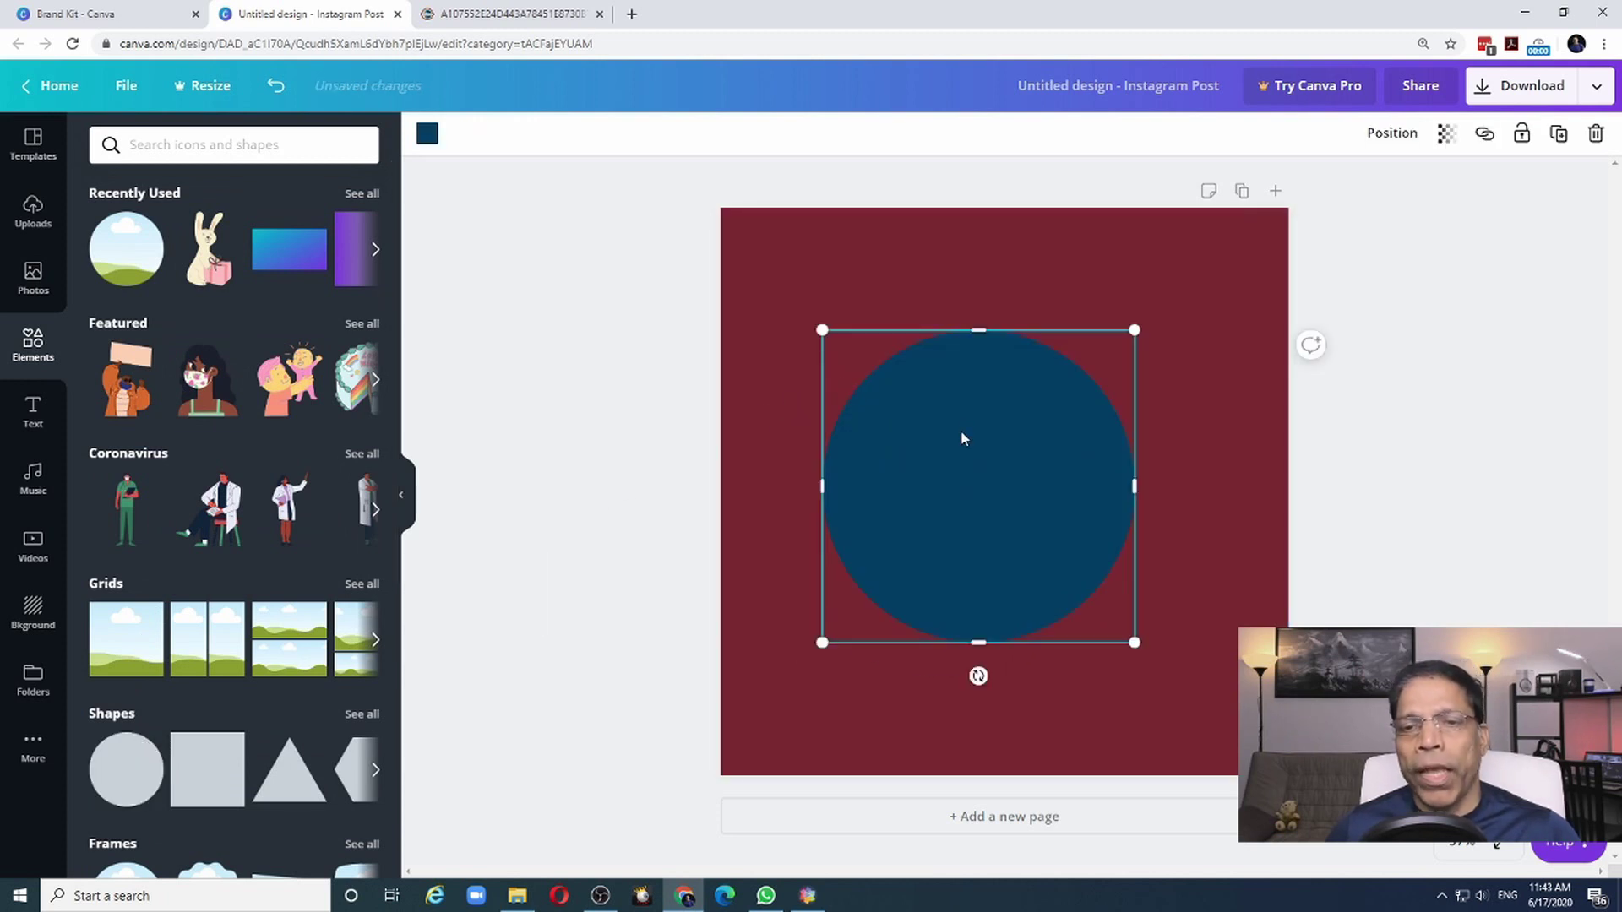
left_click(426, 134)
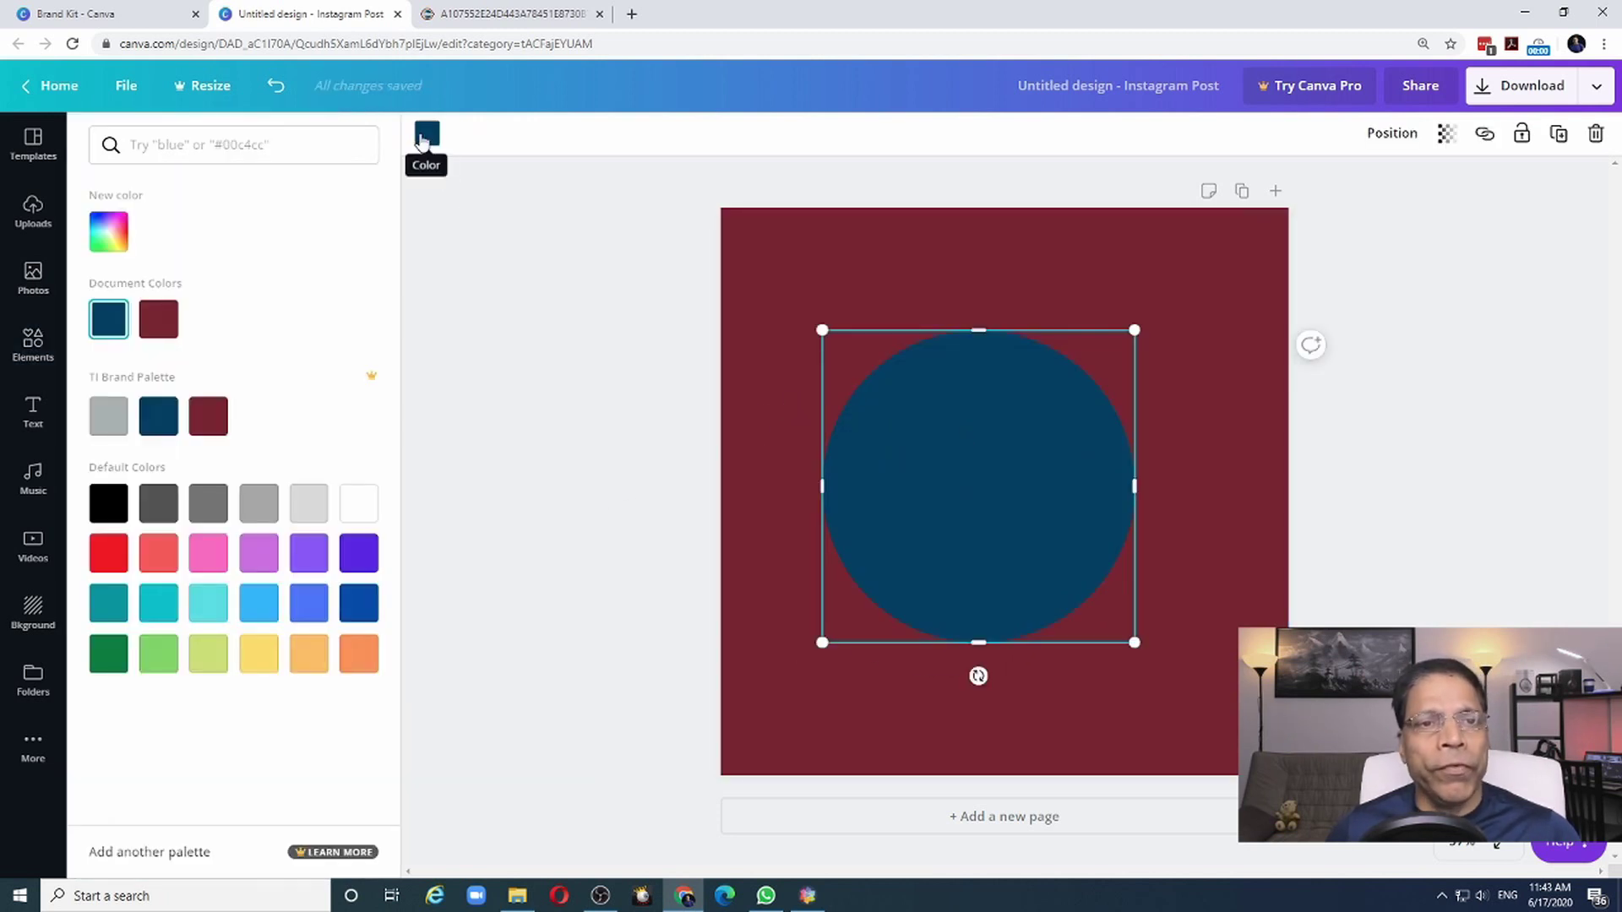
left_click(507, 14)
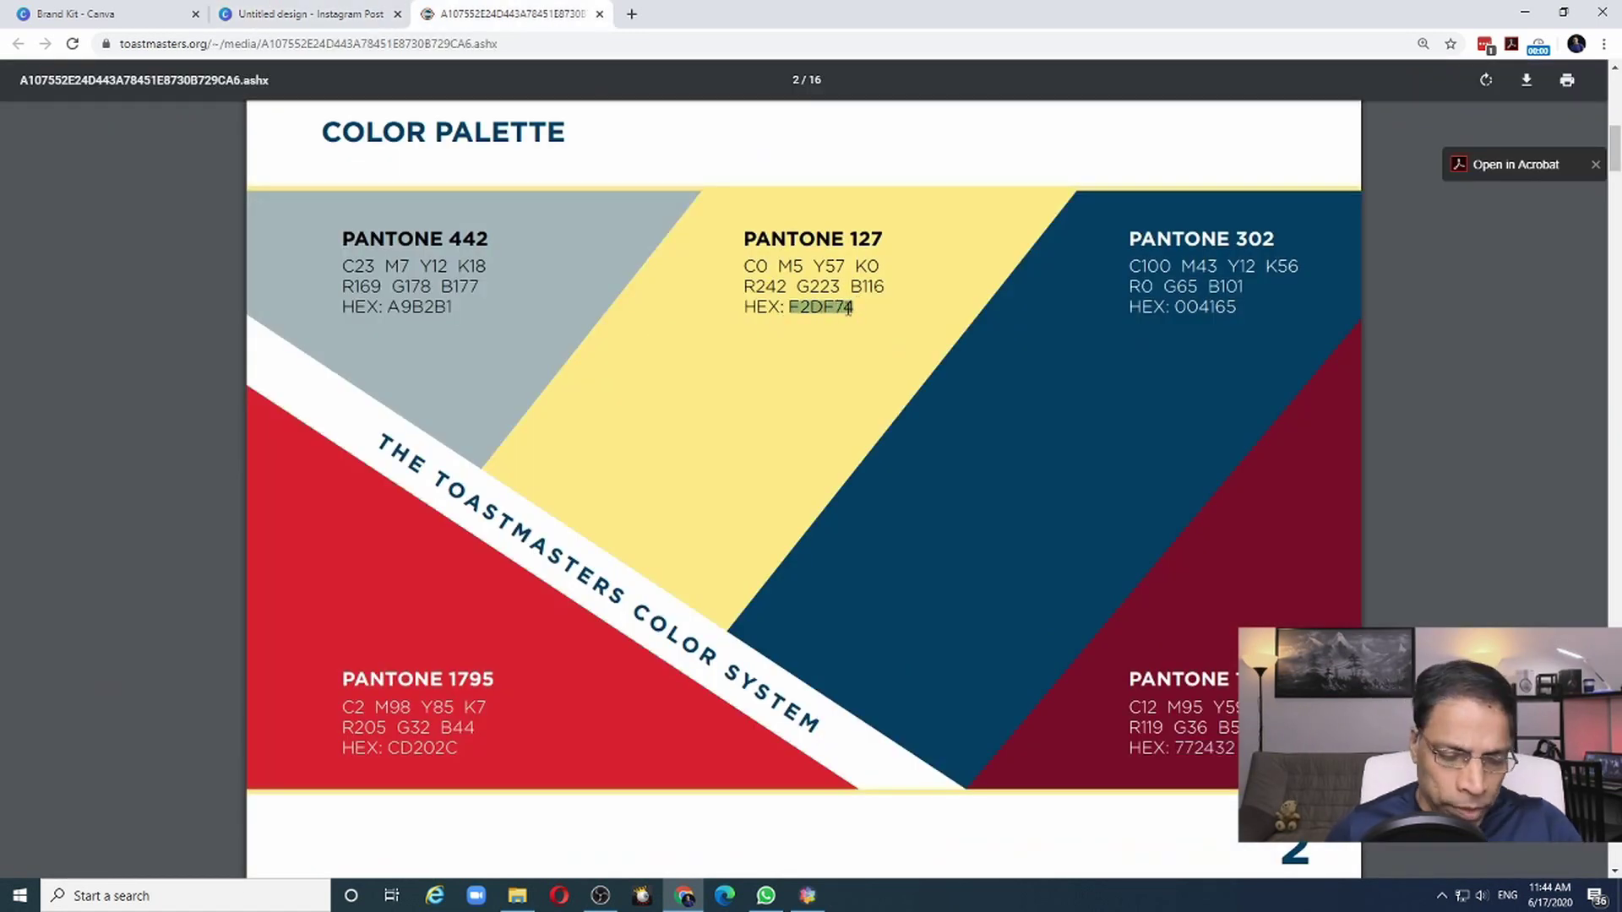
left_click(311, 15)
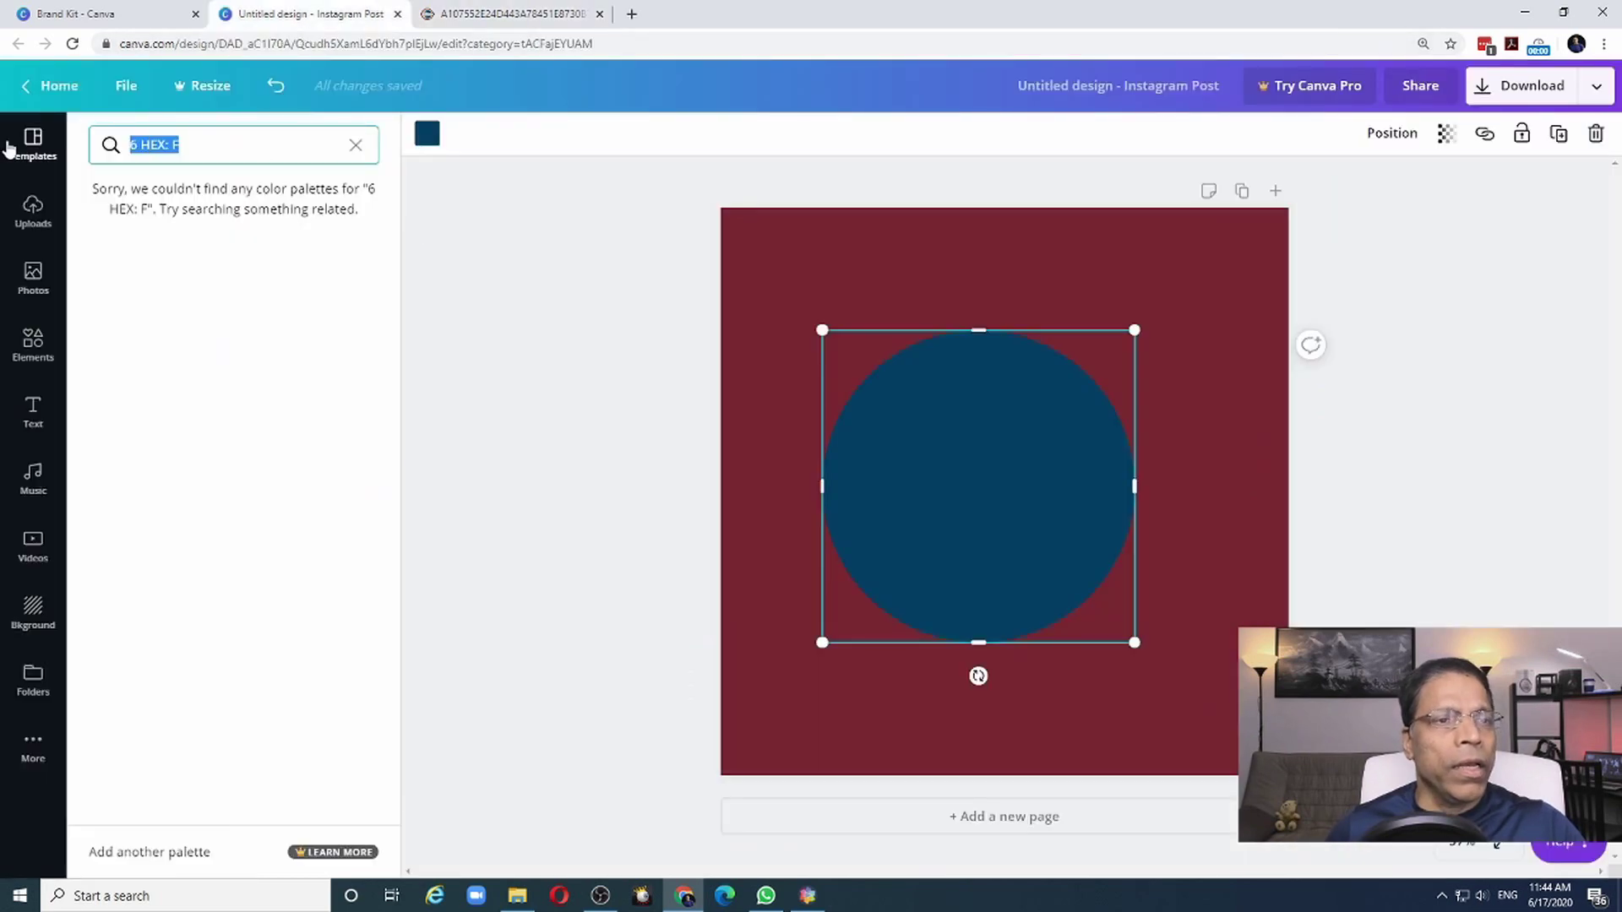
type("F2DF74")
left_click(113, 238)
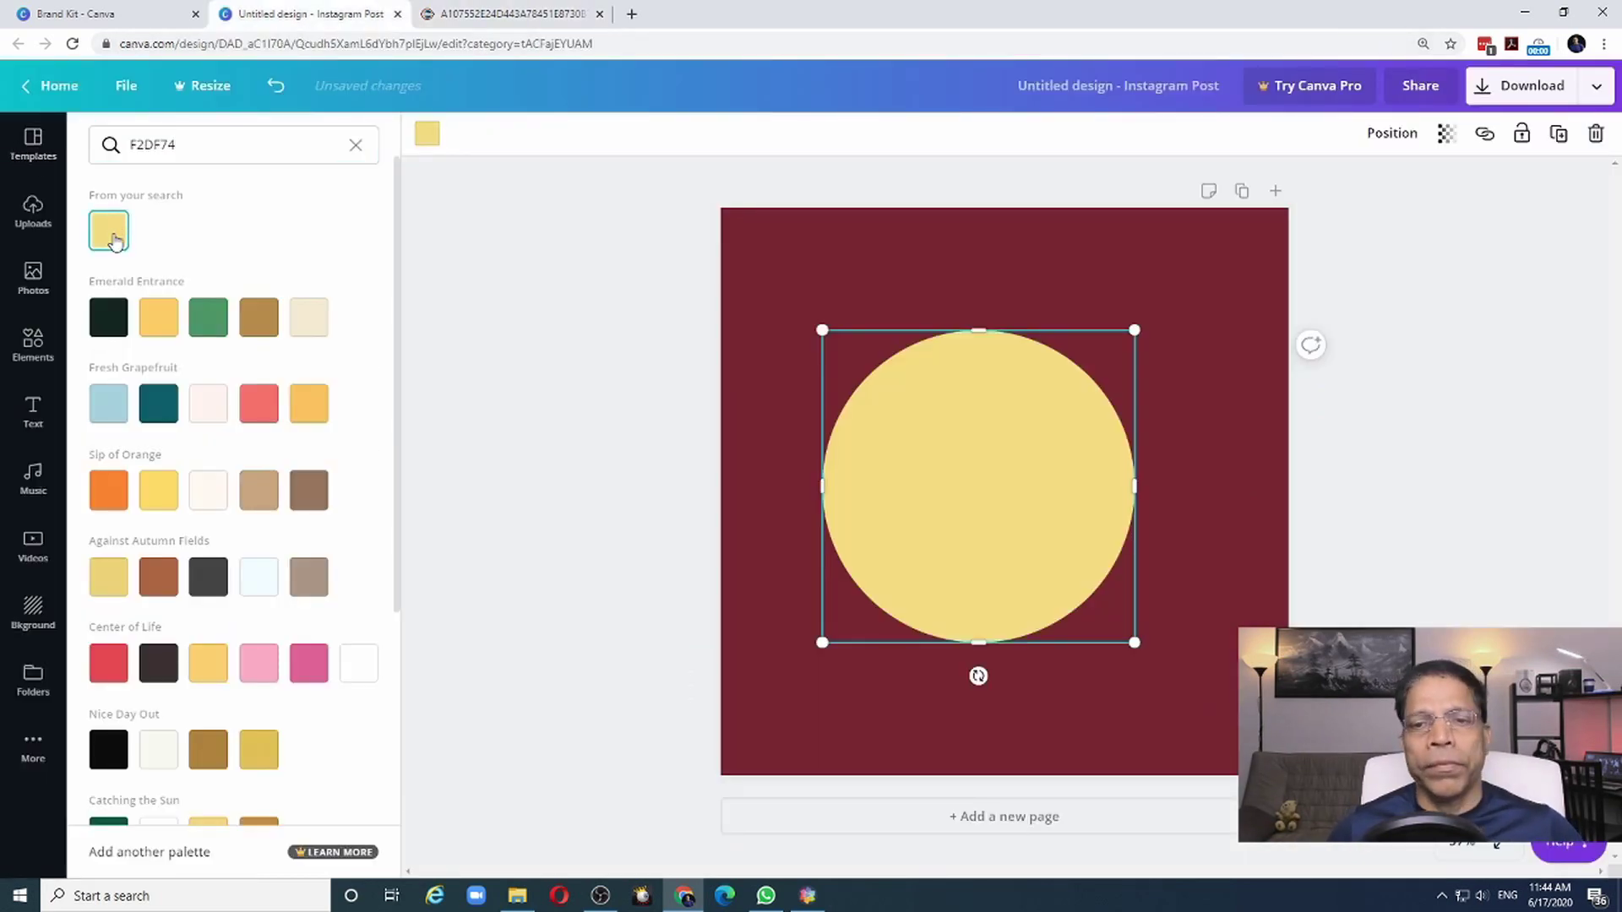